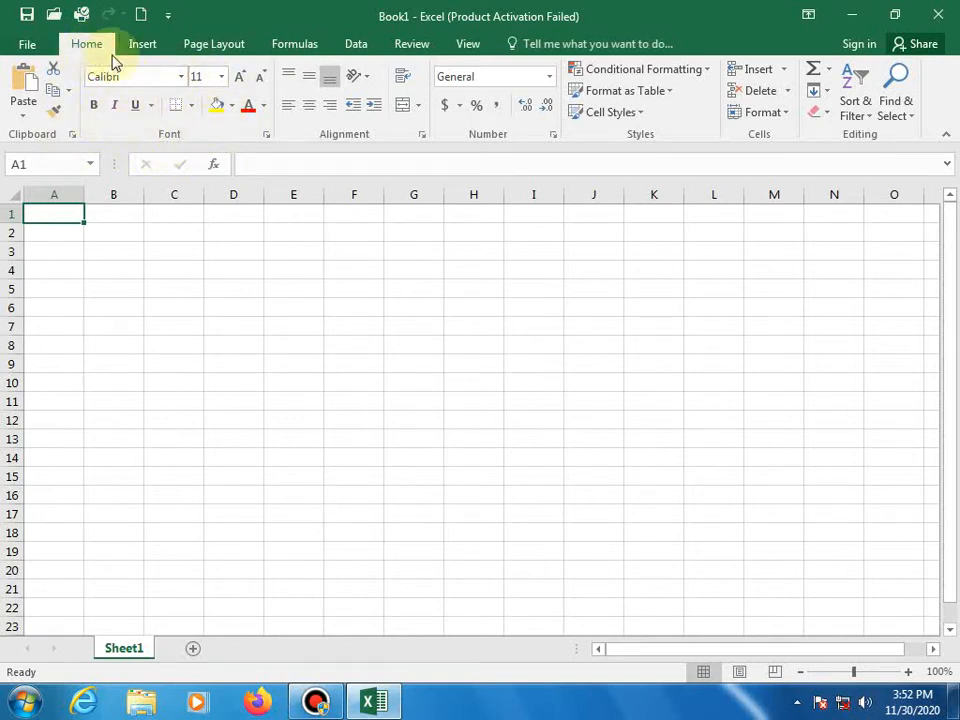
- Browse the Formulas, Page Layout and Insert ribbon tabs, then return to Home
click(296, 46)
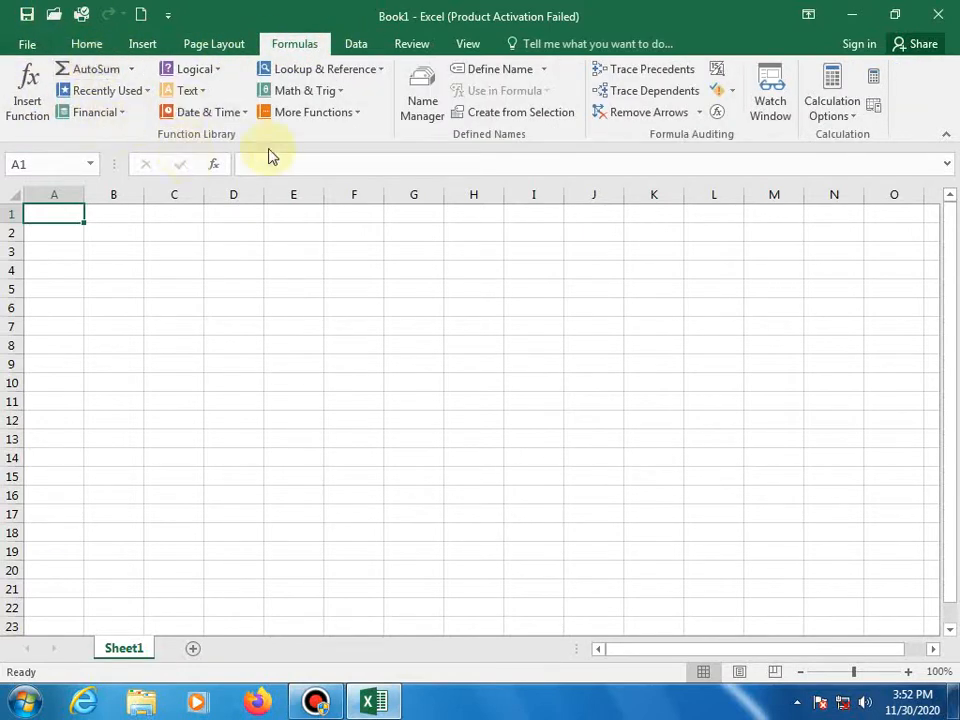
click(350, 46)
click(214, 46)
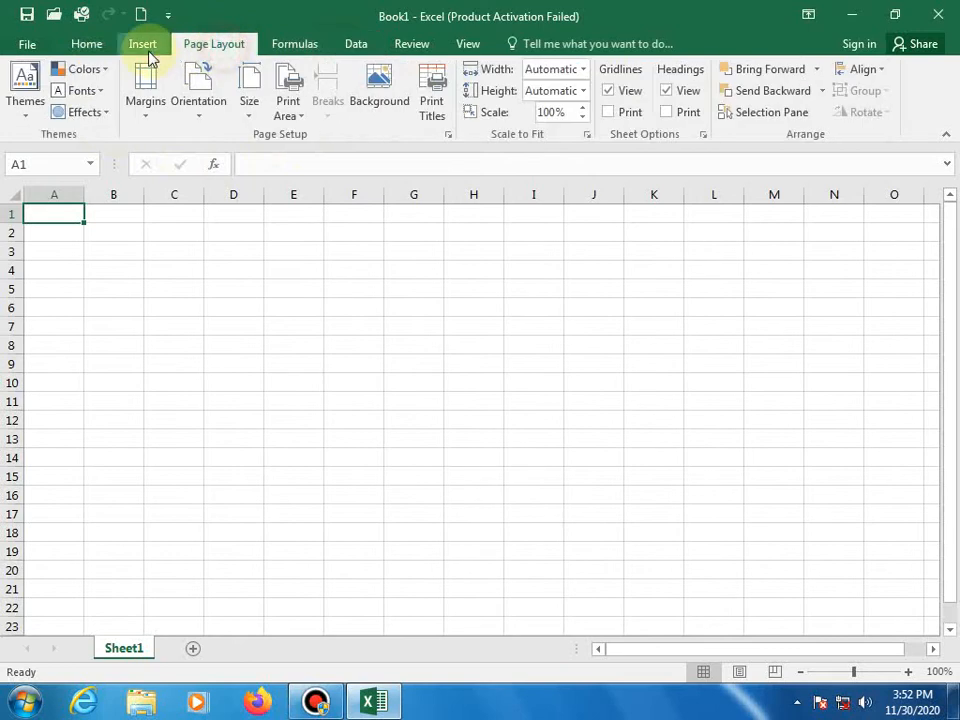
click(146, 48)
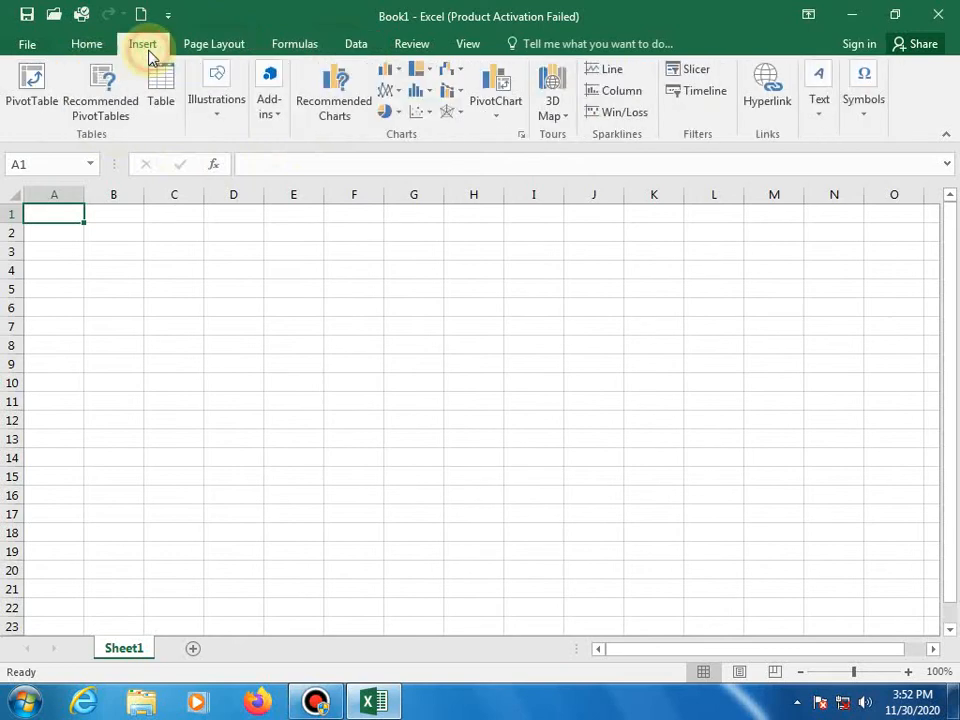
click(87, 48)
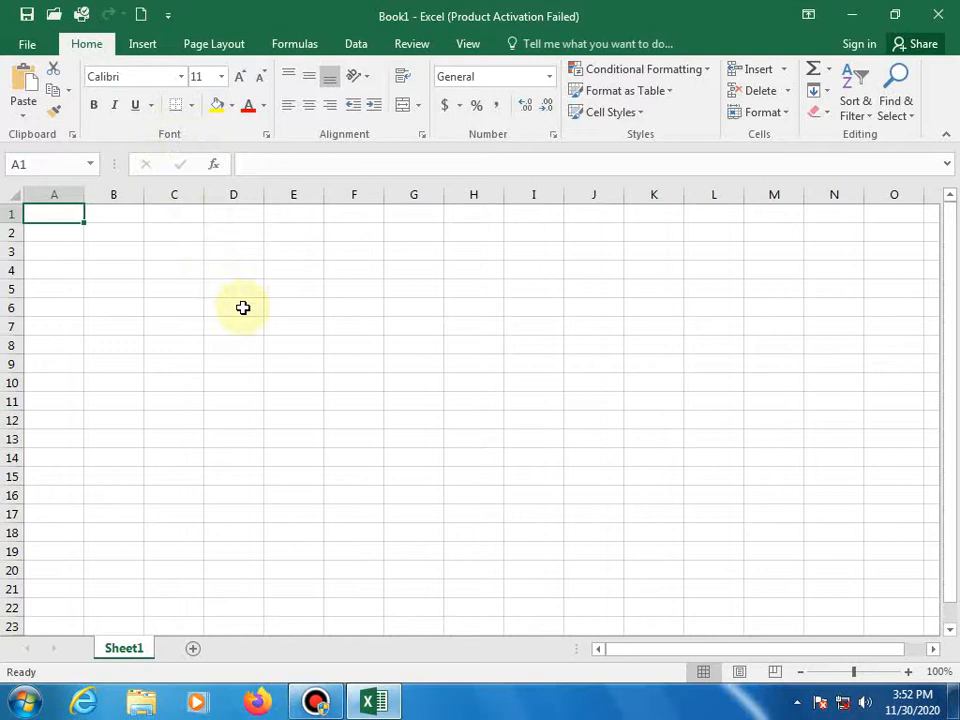
- Enter 1, 2 and 3 down cells D6 to D8
click(243, 308)
text(1)
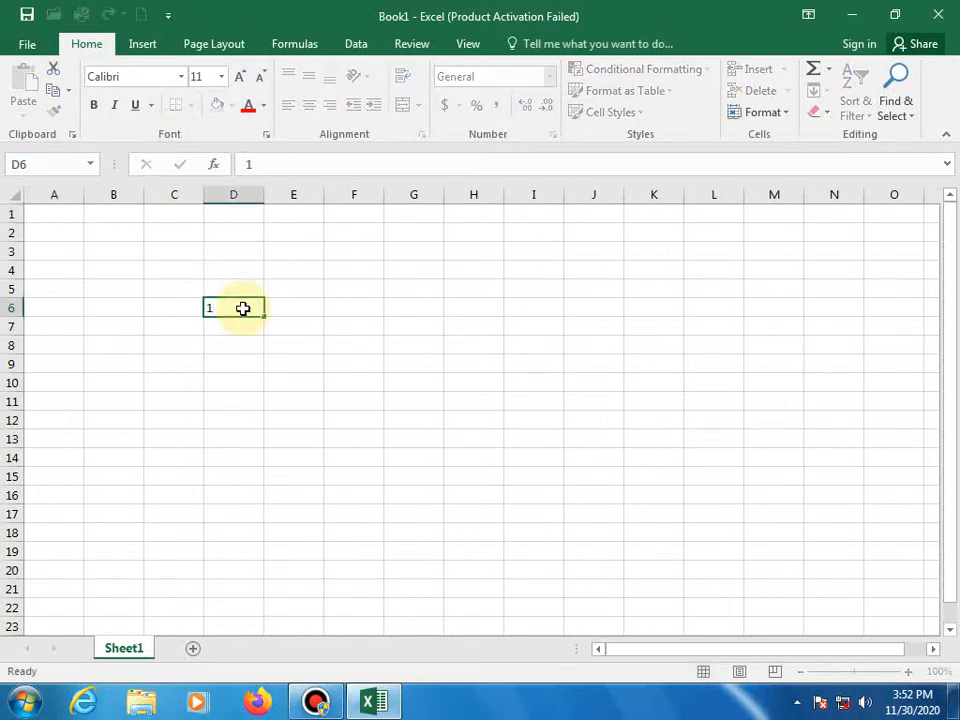
key(Return)
text(2)
key(Return)
text(3)
key(Return)
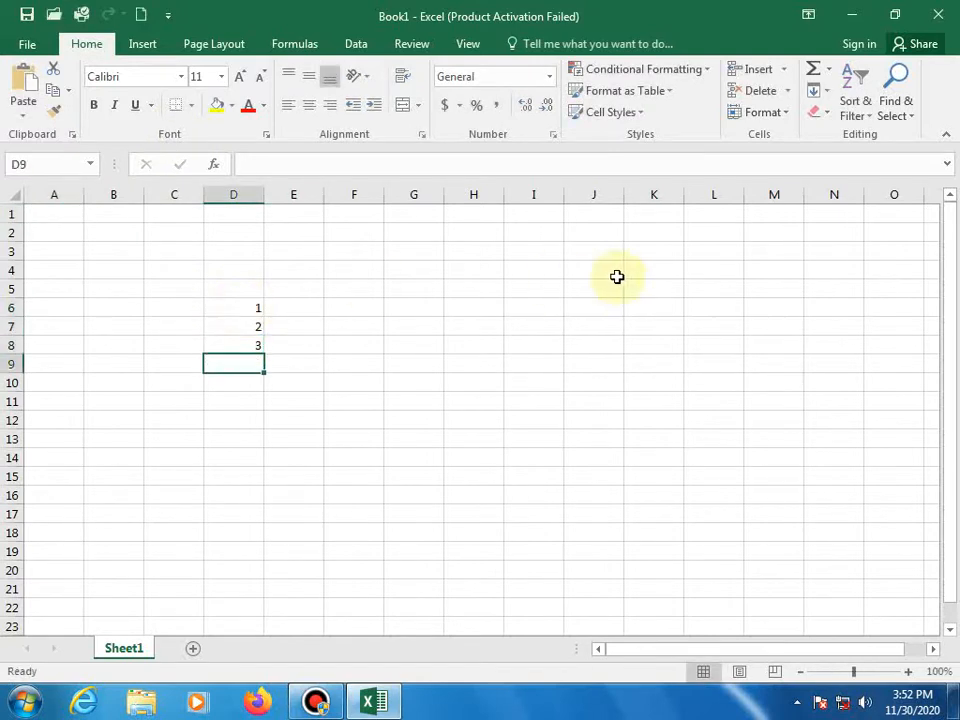
- Enter the first name in H6 and the surname in E14
click(477, 304)
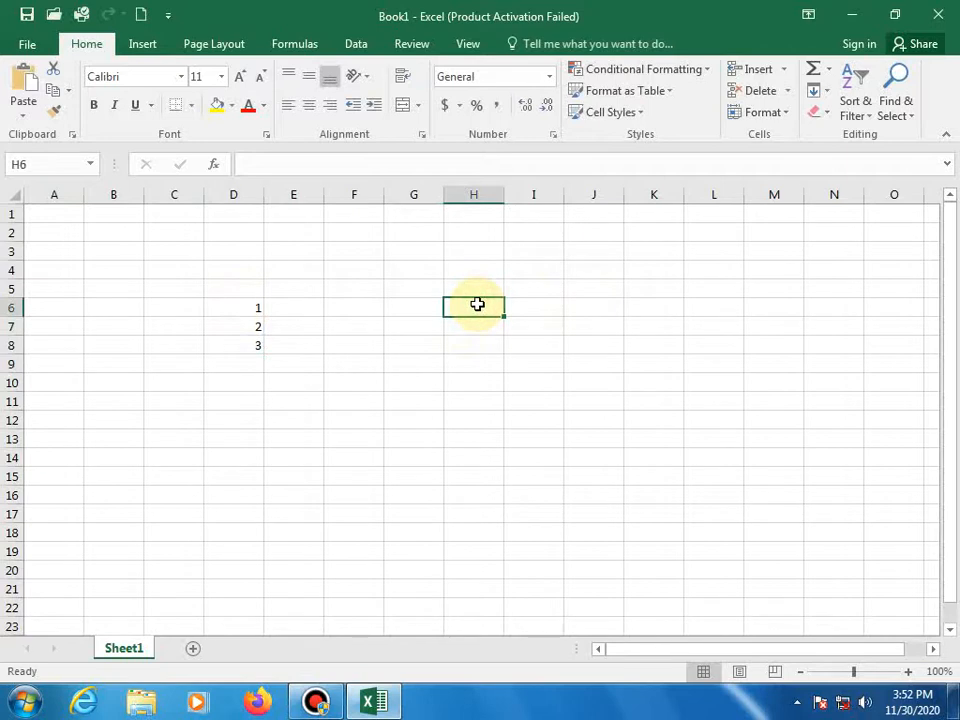
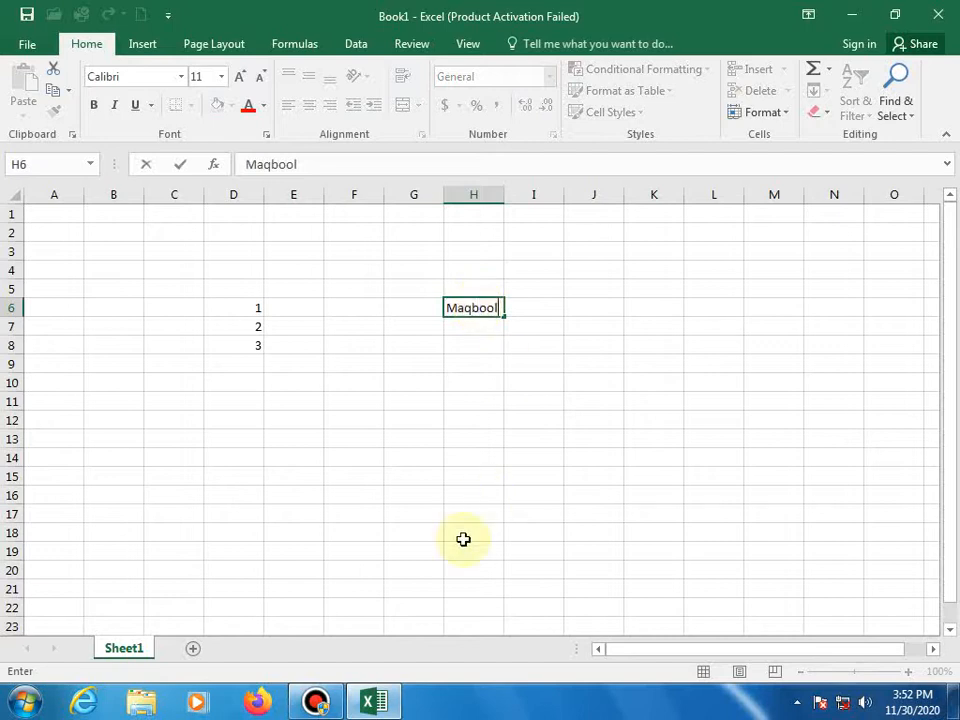
click(413, 478)
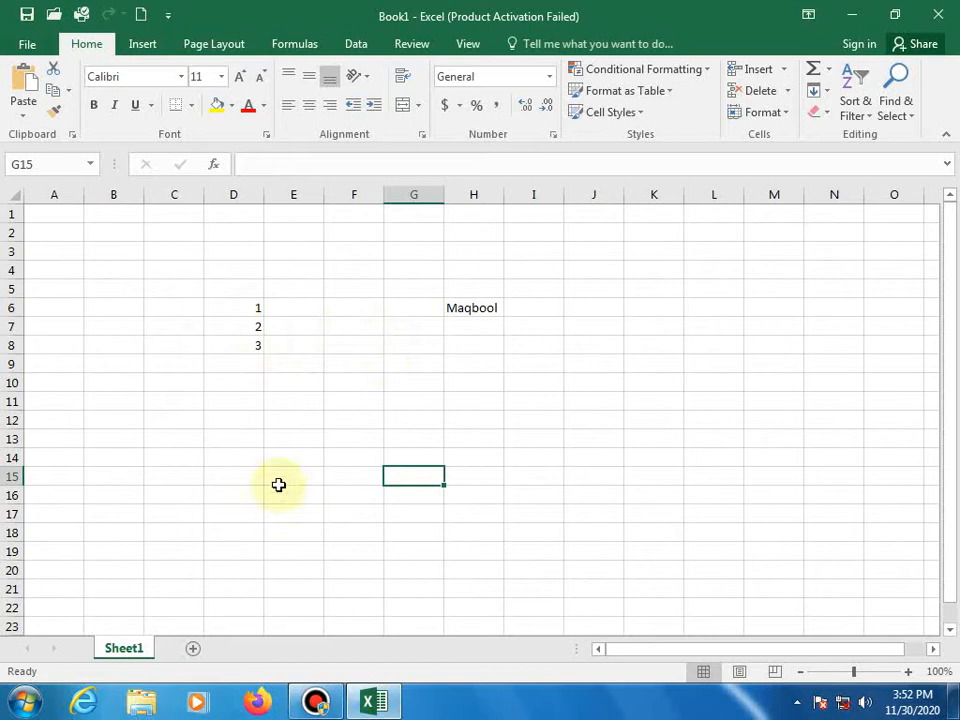
click(295, 457)
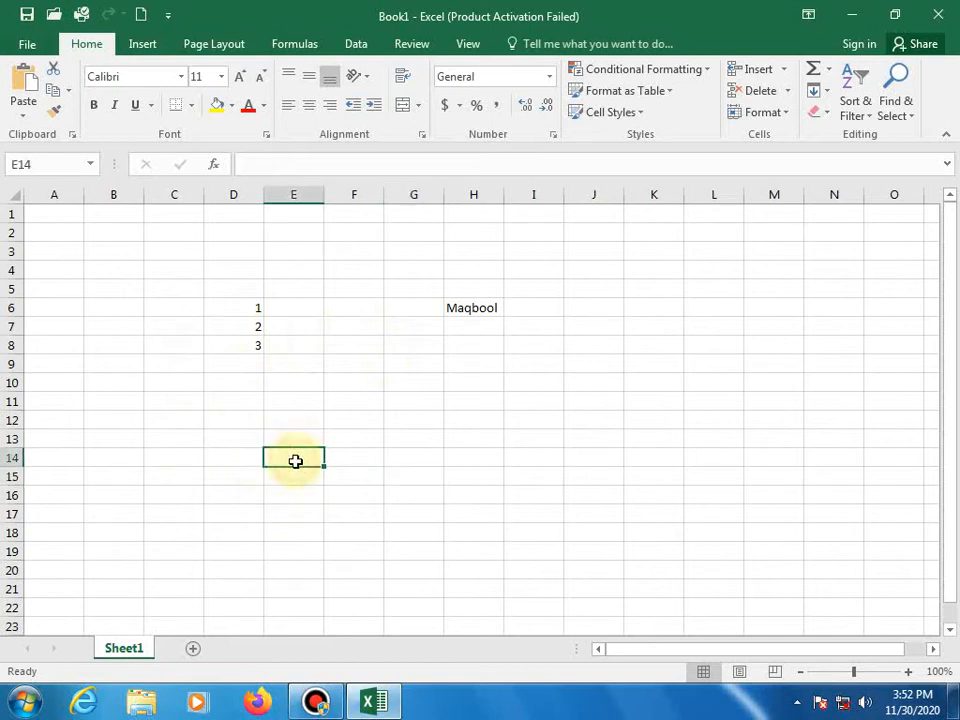
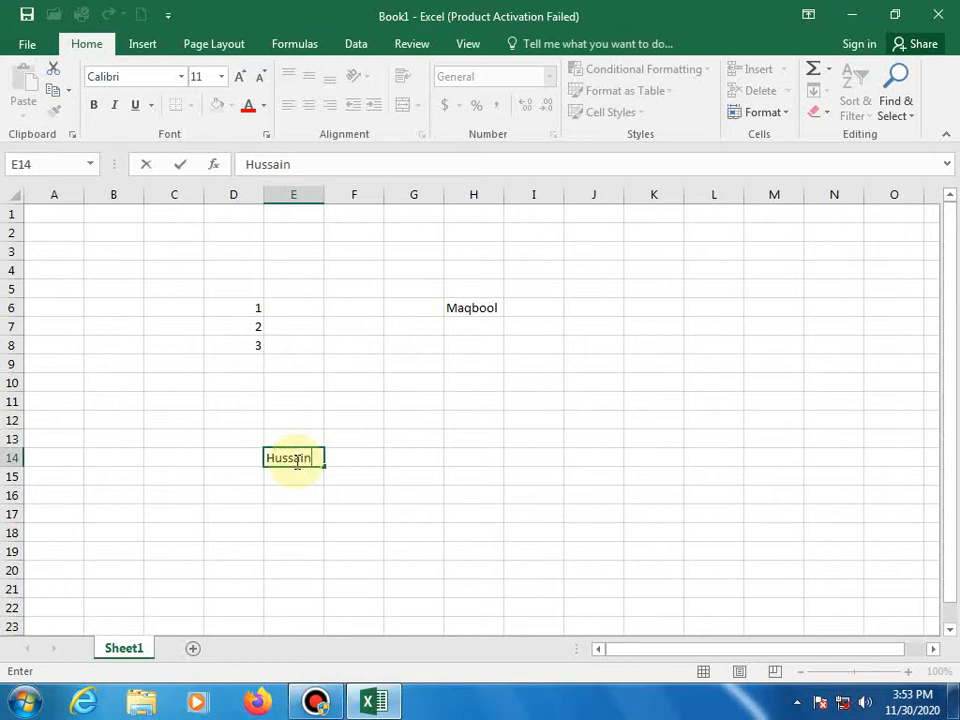
click(233, 511)
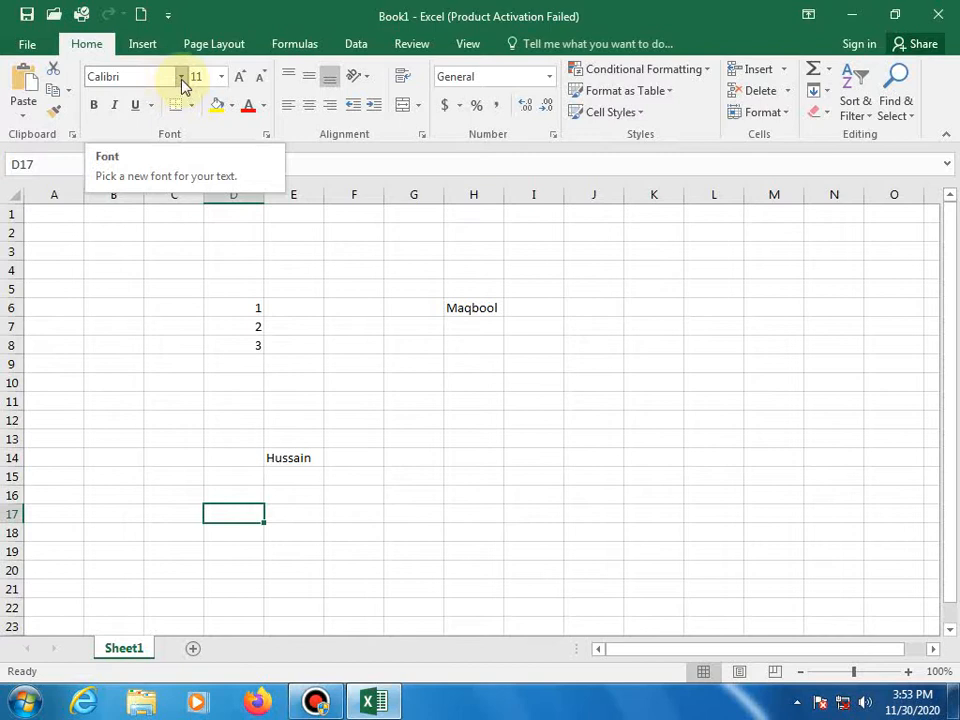
click(182, 80)
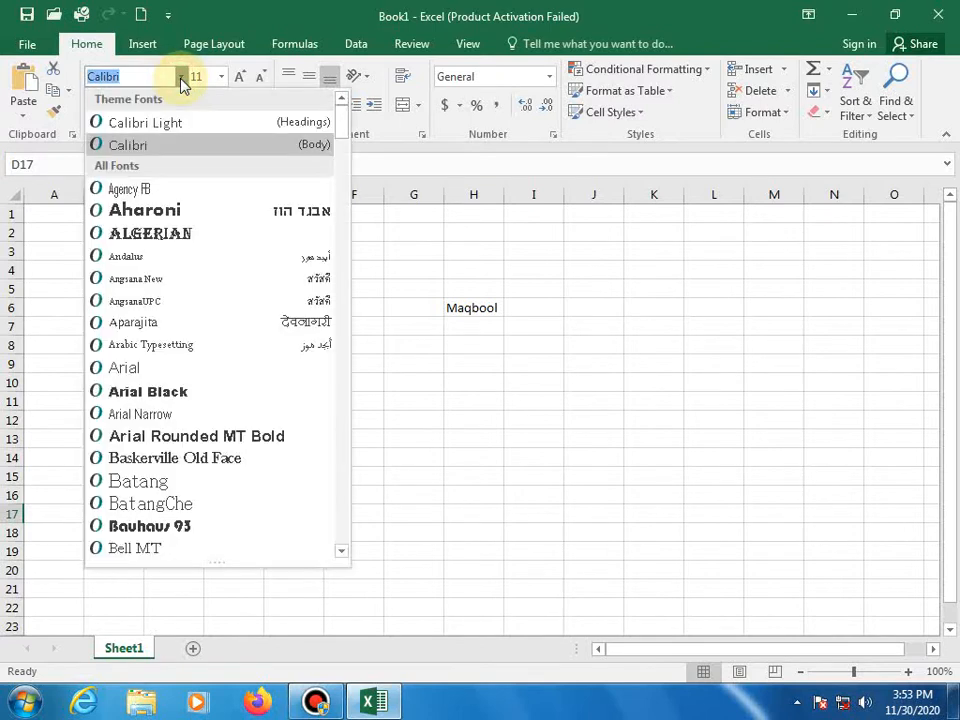
scroll(170, 390, down, 9)
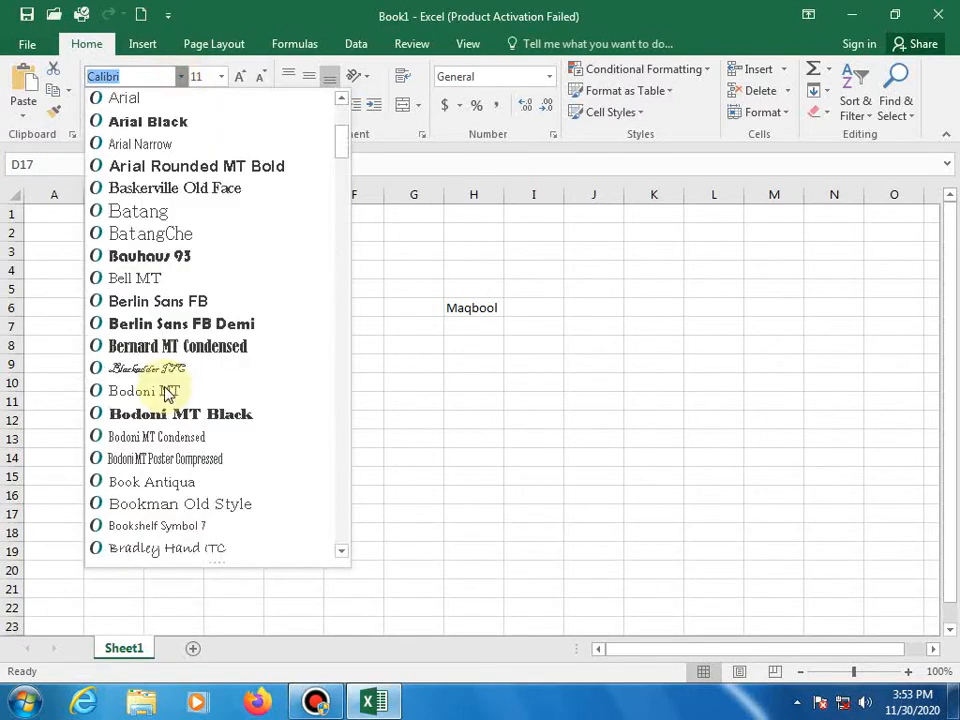
scroll(168, 395, down, 18)
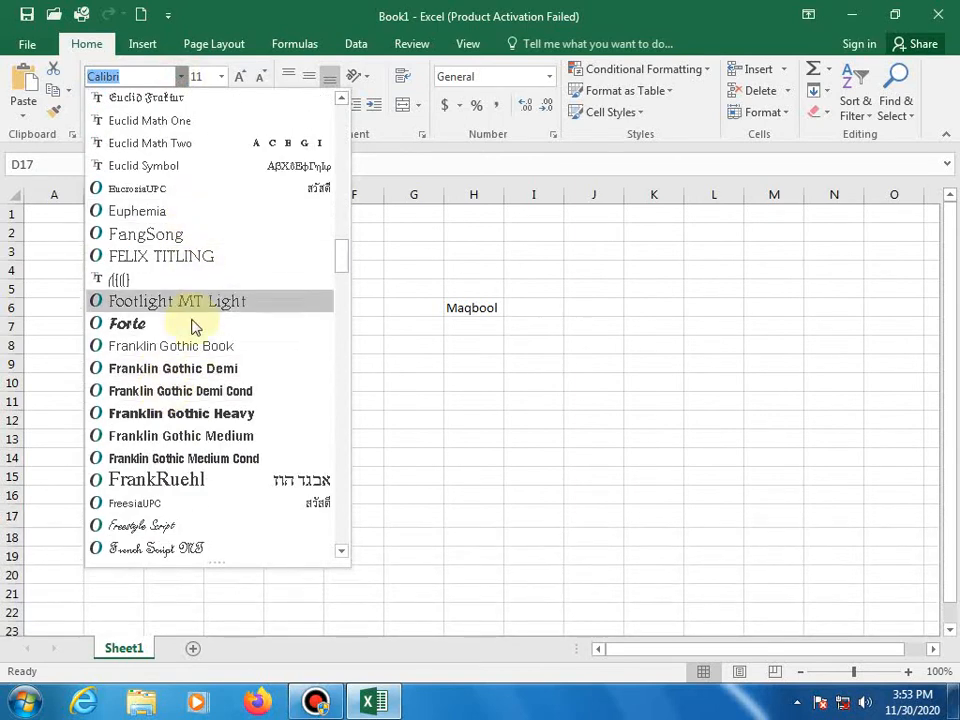
click(422, 446)
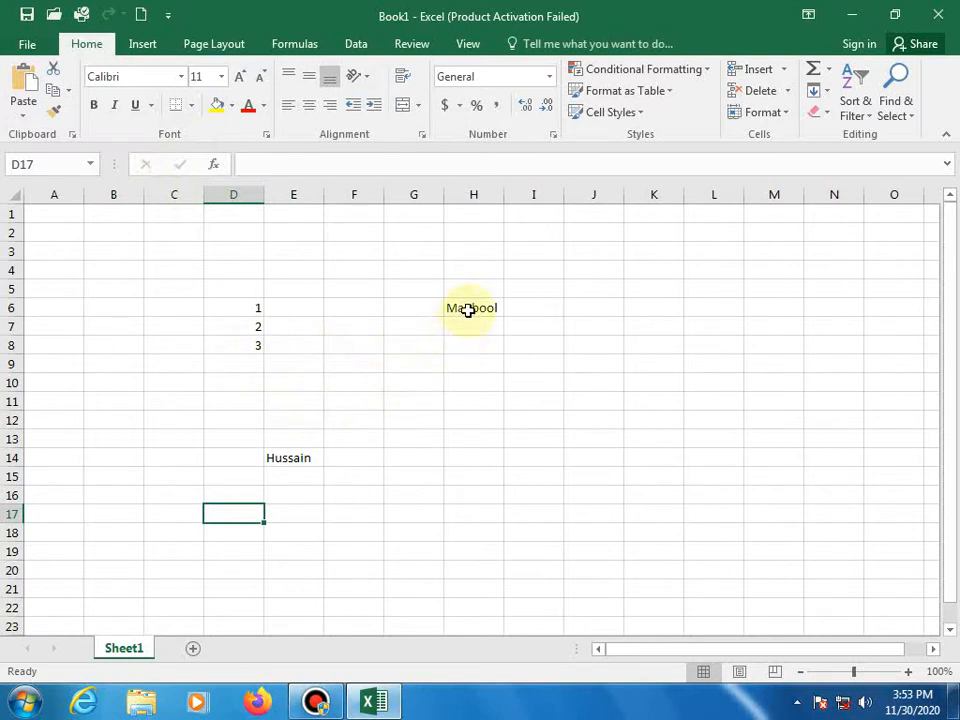
click(468, 311)
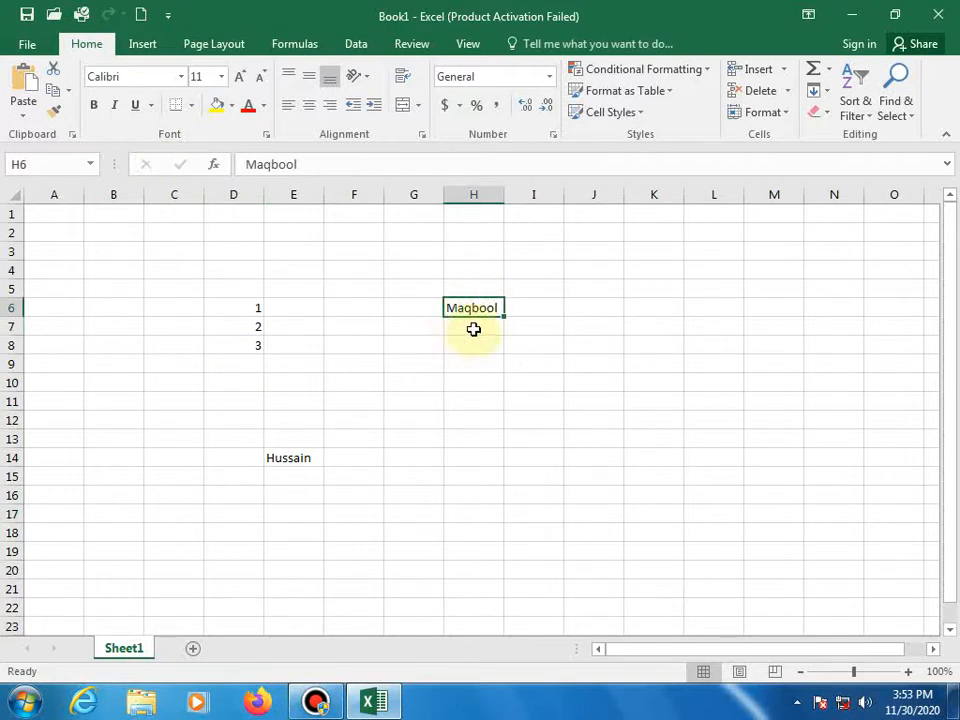
- Apply the Chiller font to the first name in H6
click(183, 77)
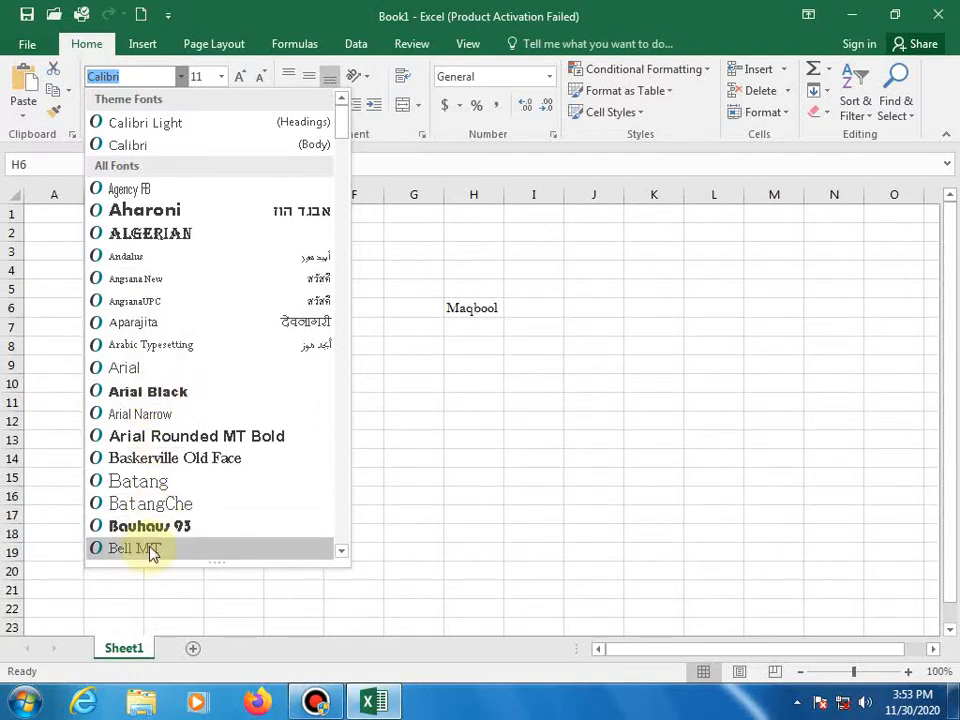
scroll(160, 527, down, 5)
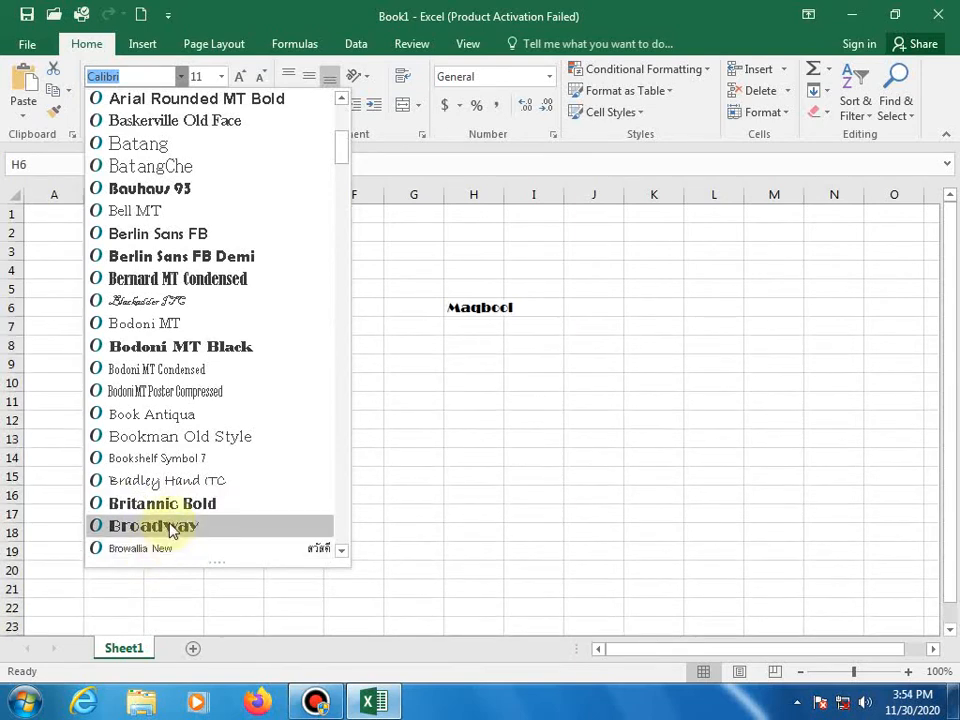
scroll(172, 528, down, 3)
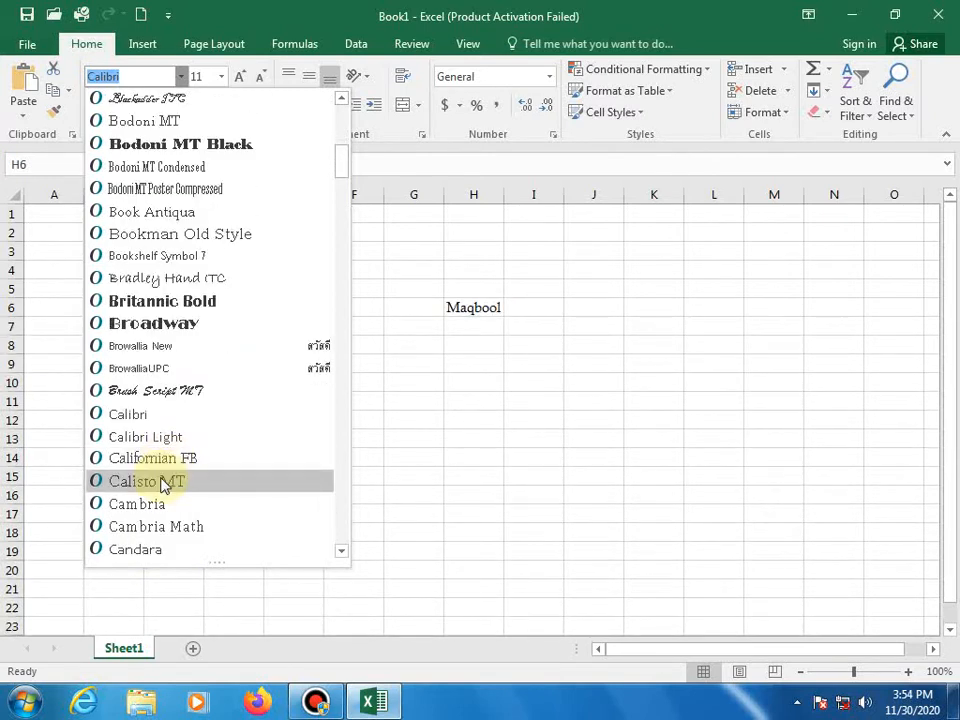
scroll(183, 484, down, 3)
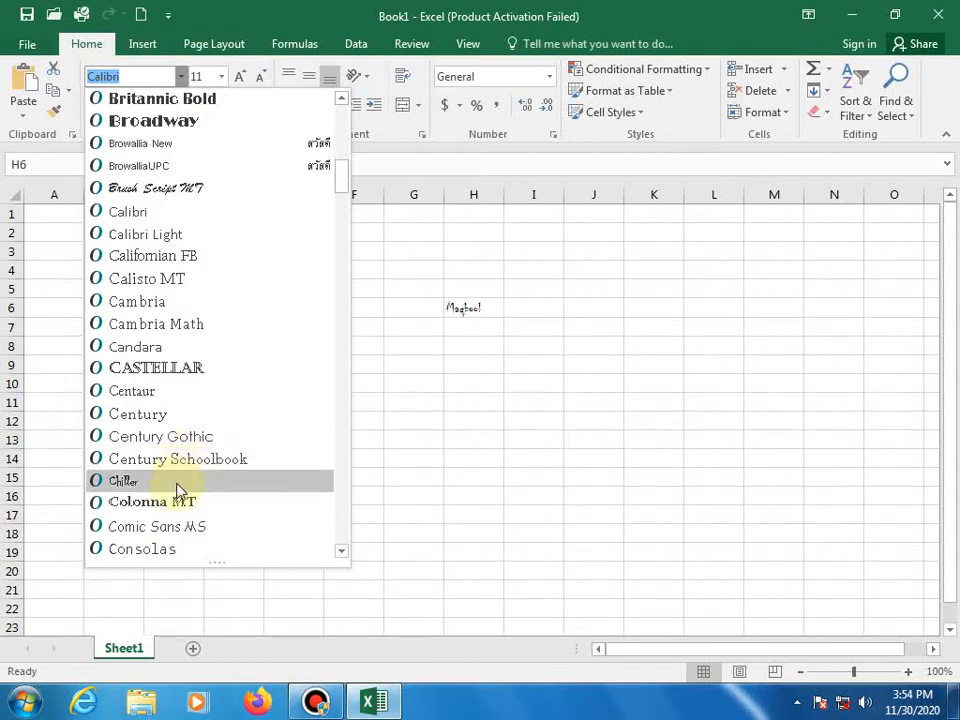
click(175, 485)
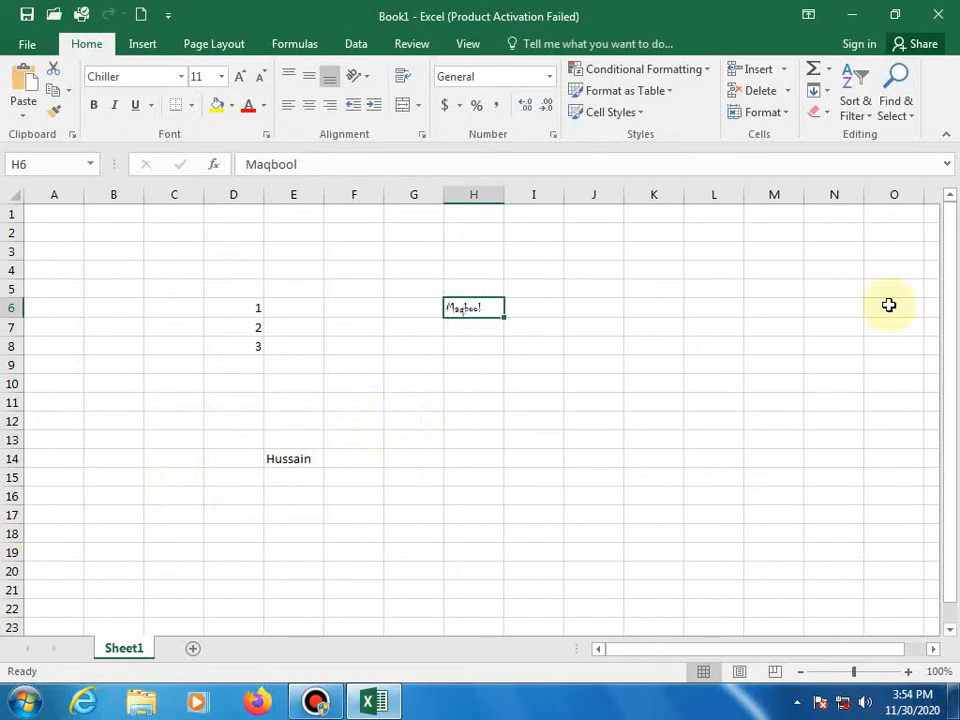
- Zoom in on the sheet and switch the H6 name from Chiller to Brush Script MT
click(905, 672)
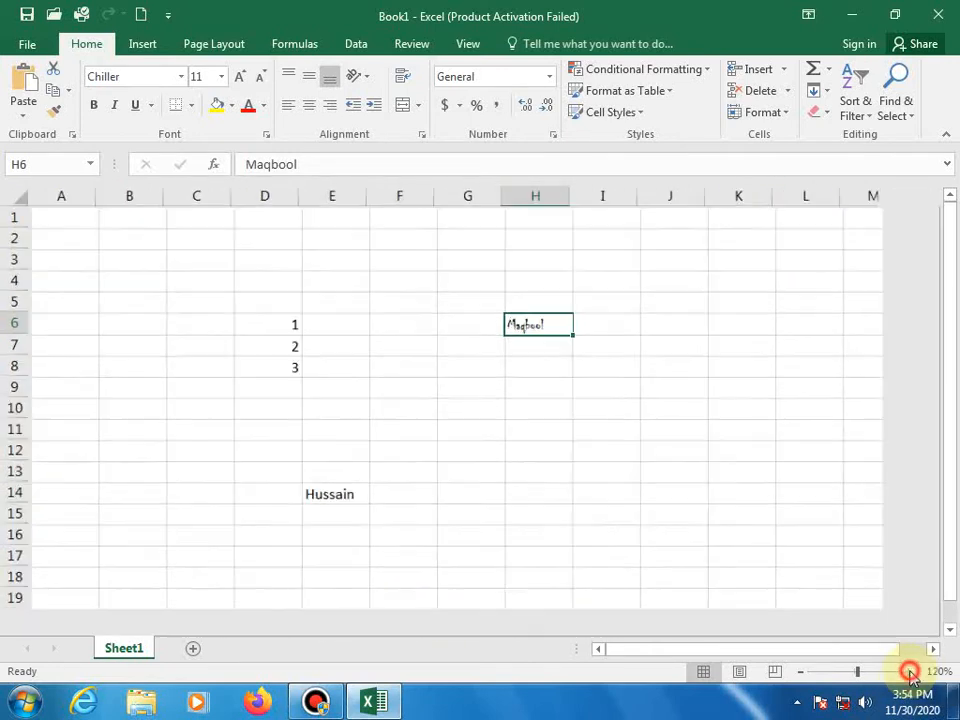
click(905, 672)
click(905, 672)
click(905, 672)
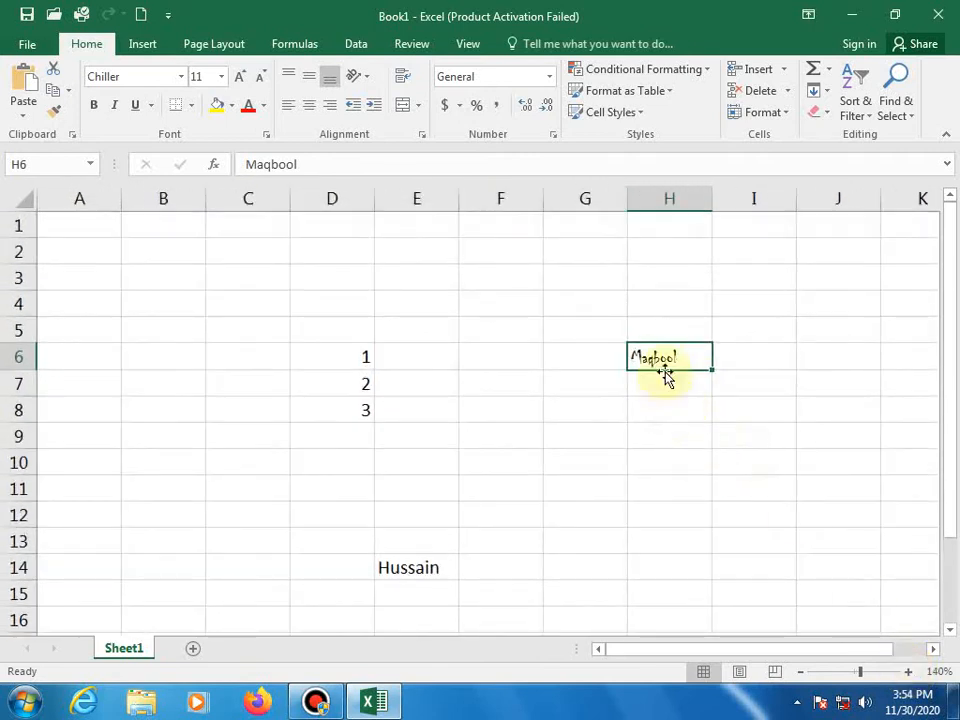
mouse_move(656, 366)
mouse_down()
mouse_move(661, 399)
mouse_move(664, 362)
mouse_up()
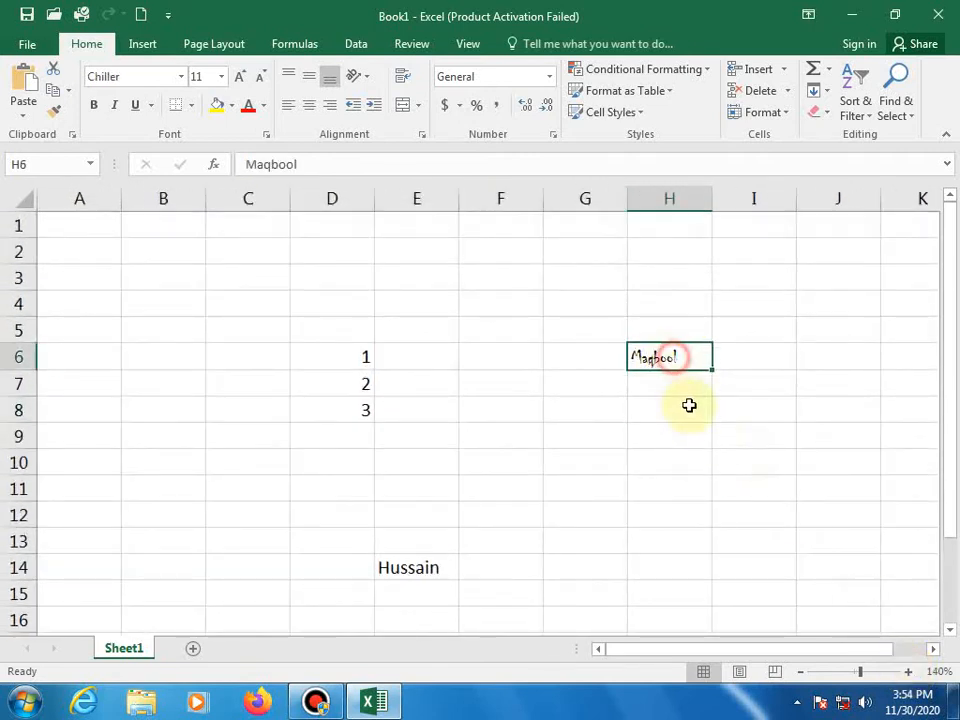
click(181, 76)
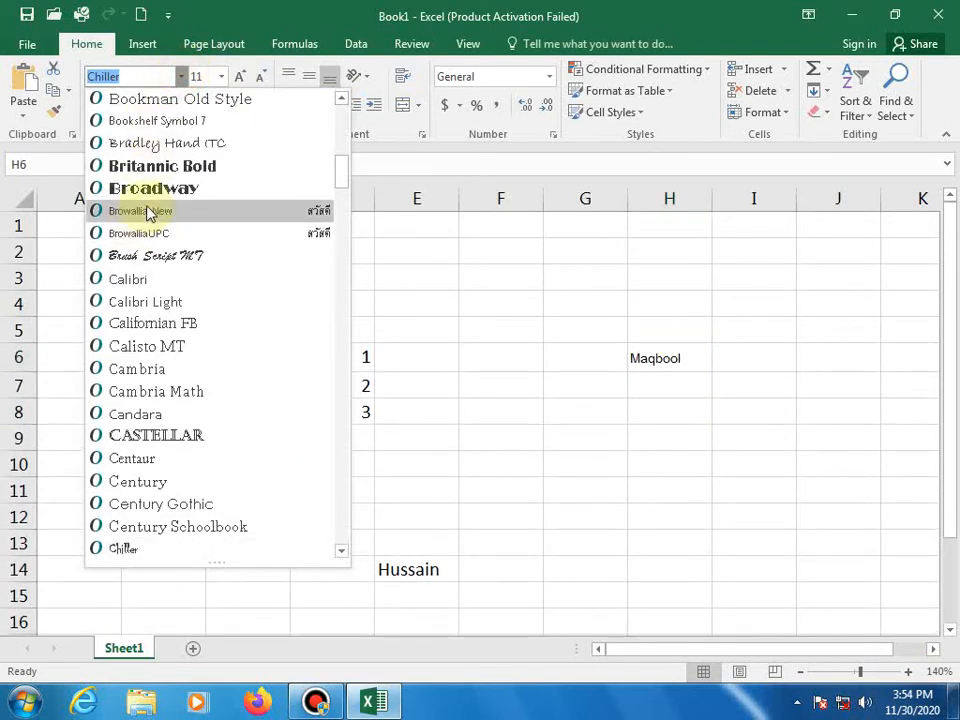
click(155, 258)
click(652, 457)
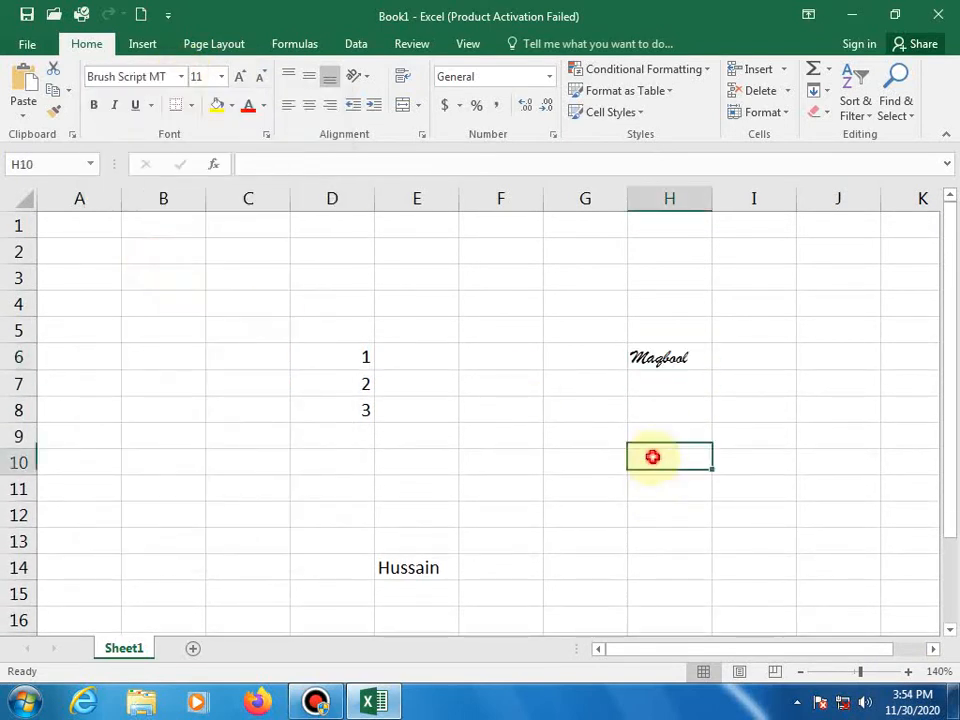
click(408, 571)
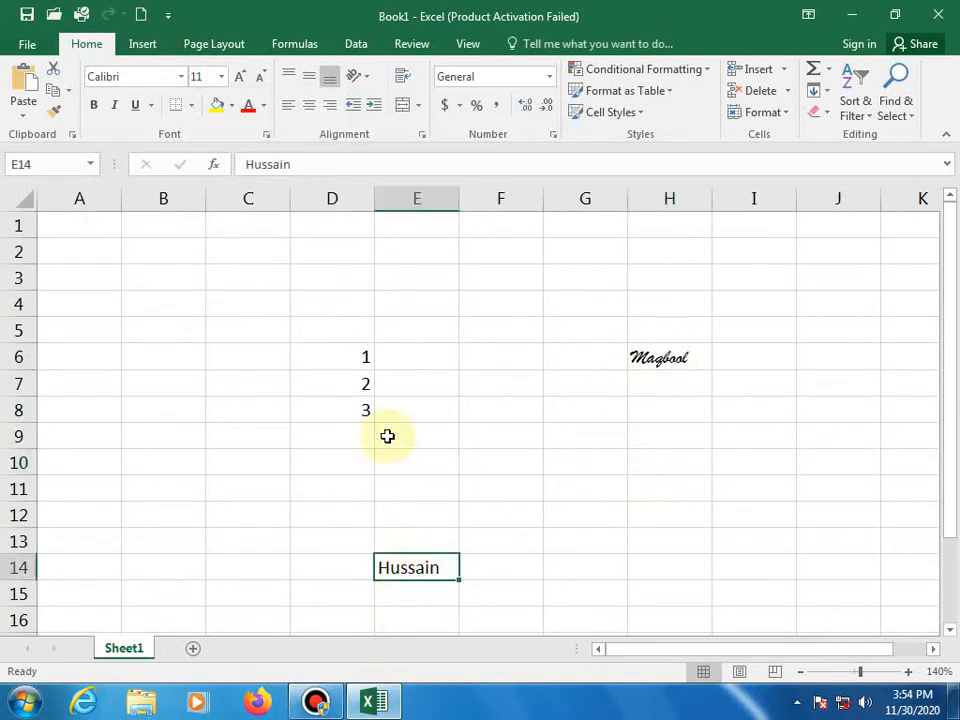
- Set the surname in E14 to 36-point size, heightening row 14
click(339, 378)
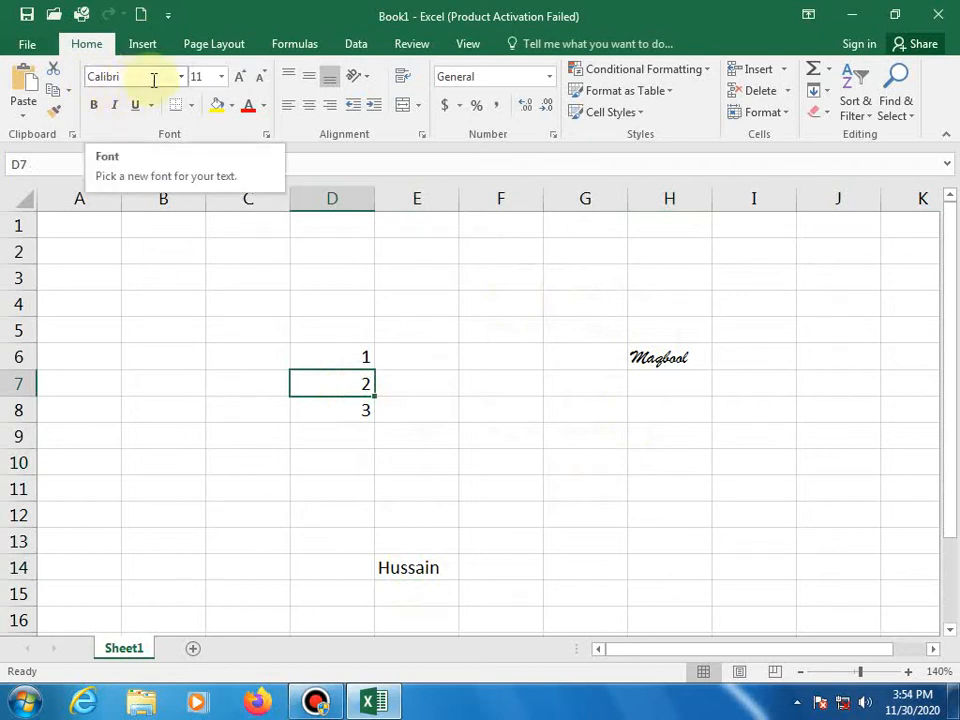
click(421, 391)
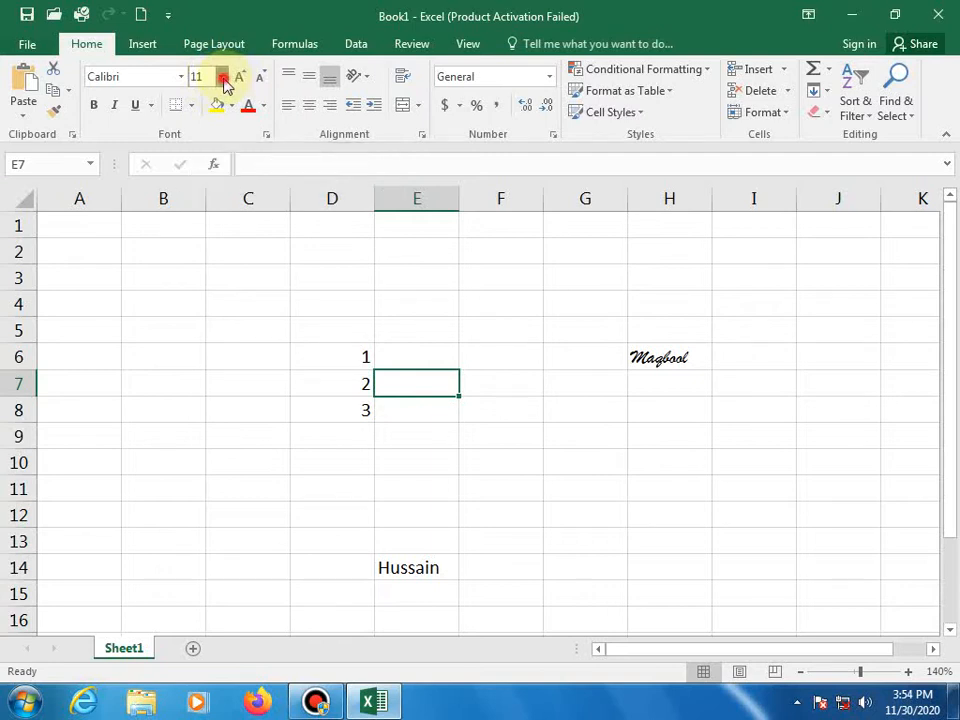
click(222, 77)
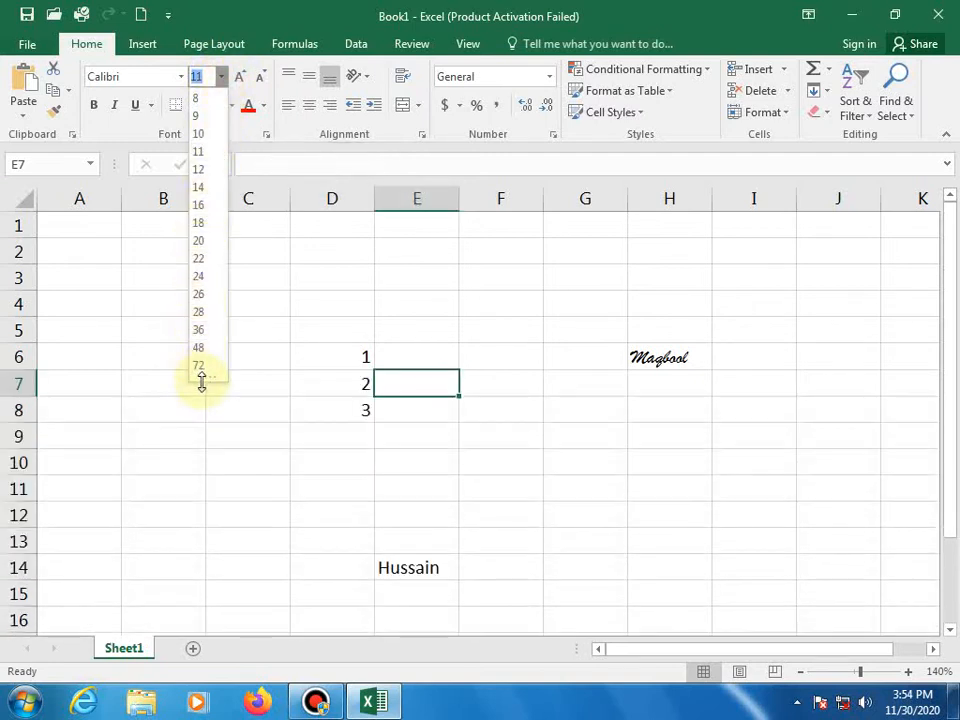
click(476, 296)
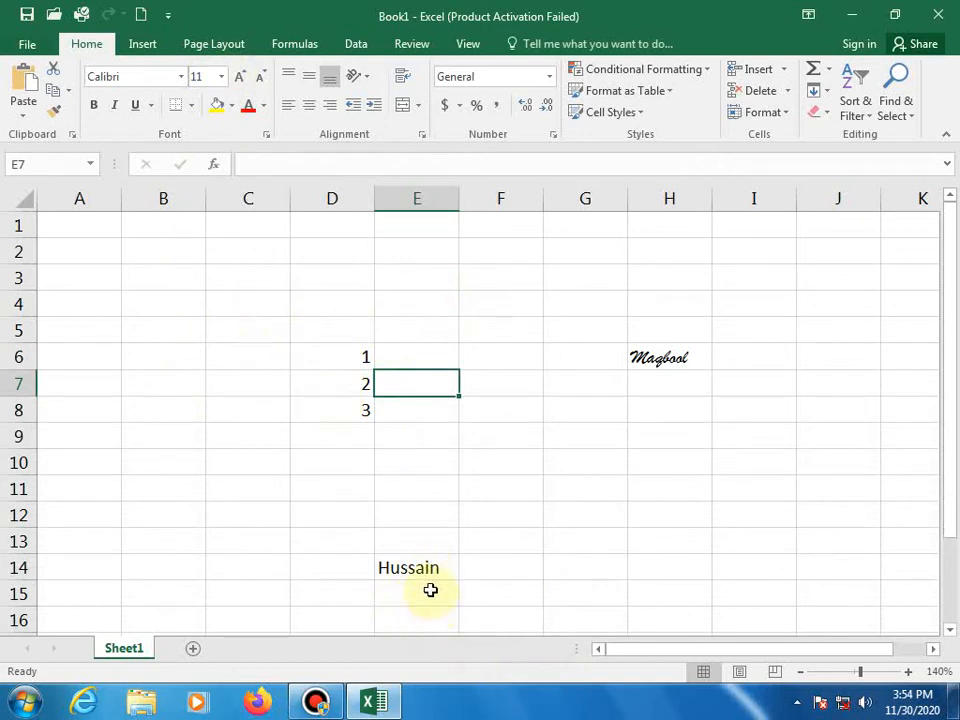
click(427, 569)
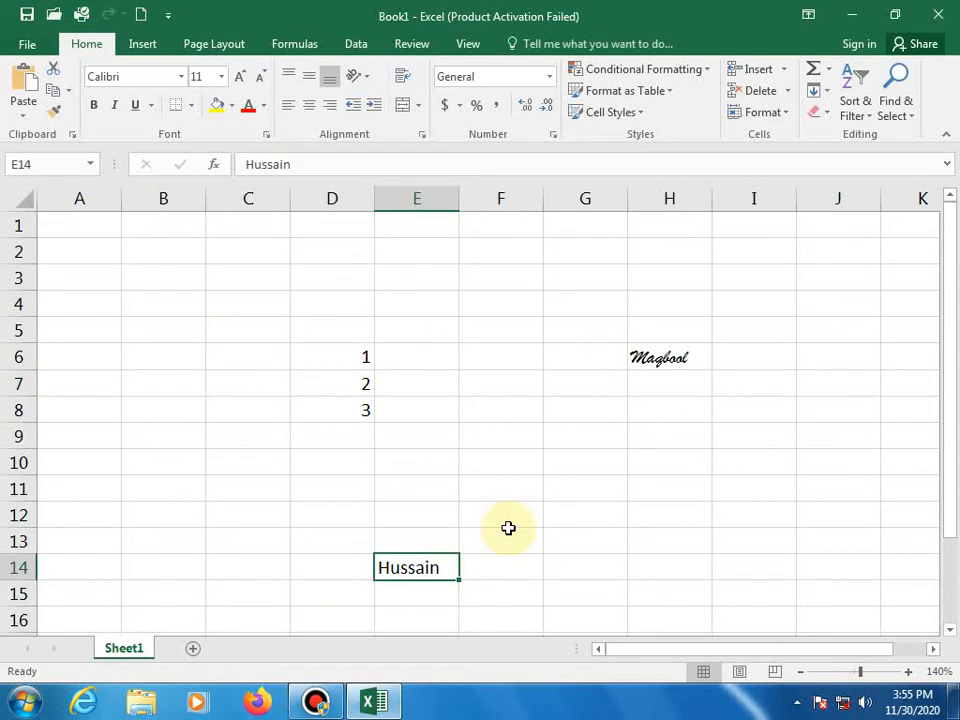
scroll(508, 527, down, 1)
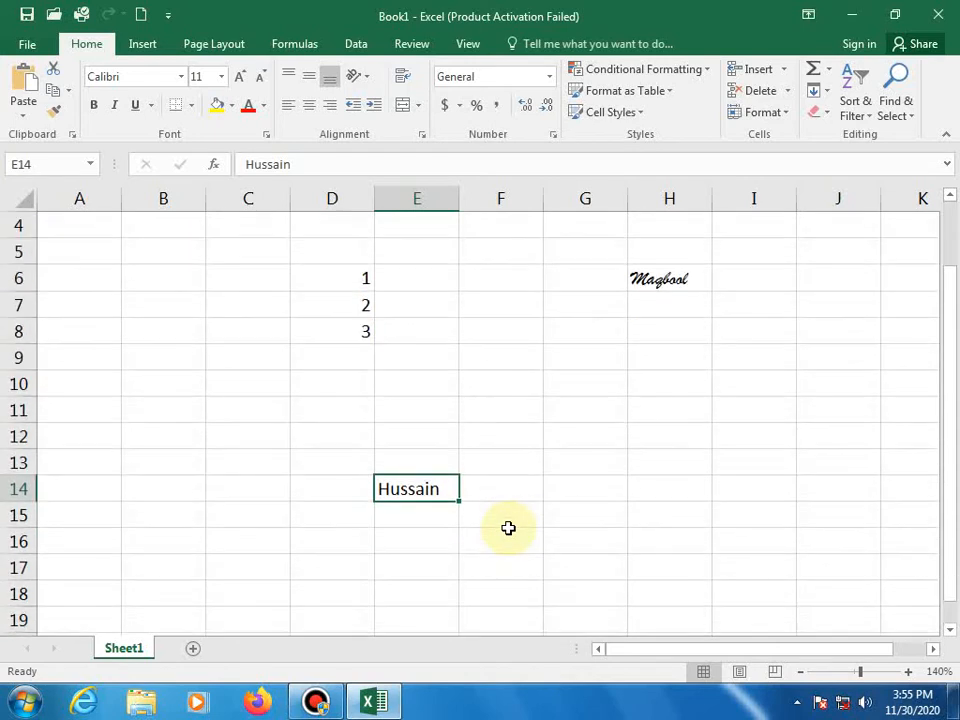
click(222, 77)
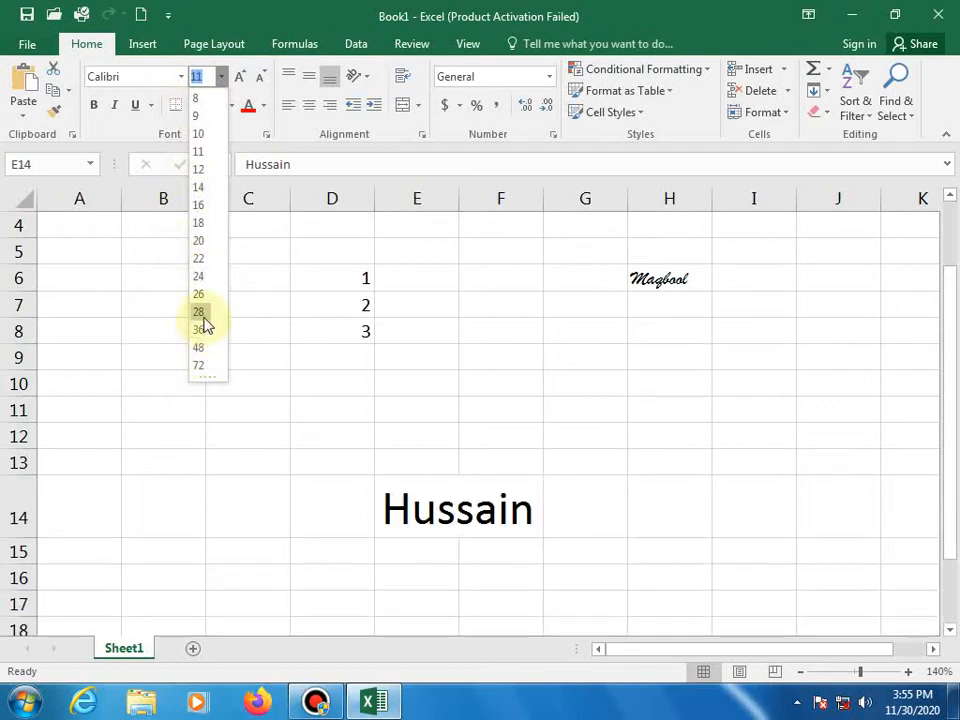
click(199, 329)
click(638, 437)
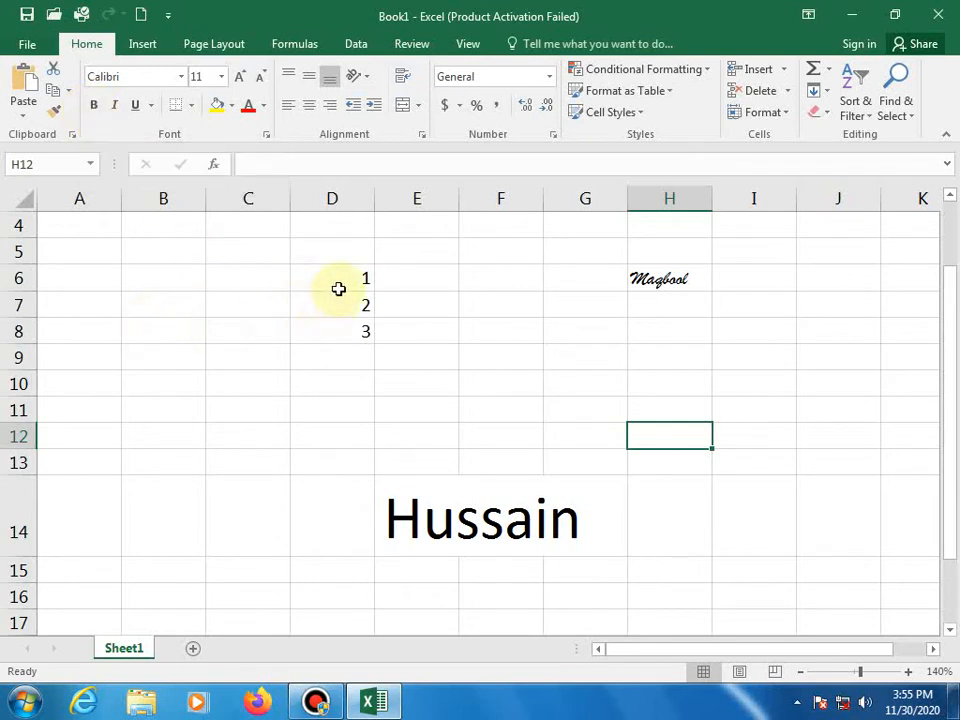
- Select D6:D8 and bold the numbers 1, 2 and 3
drag(346, 278, 350, 340)
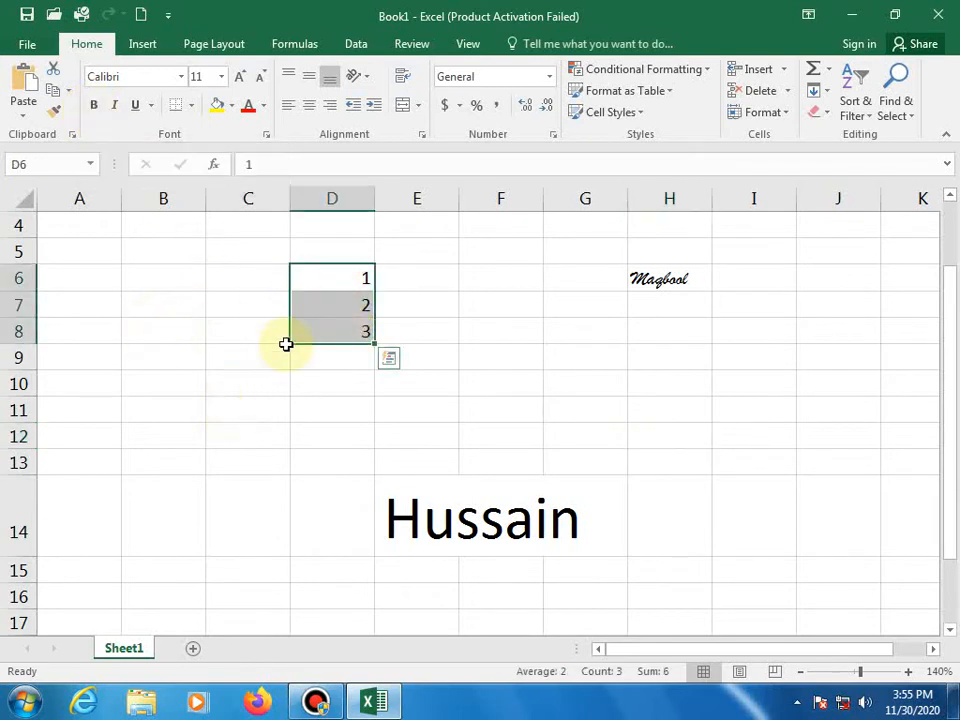
click(92, 110)
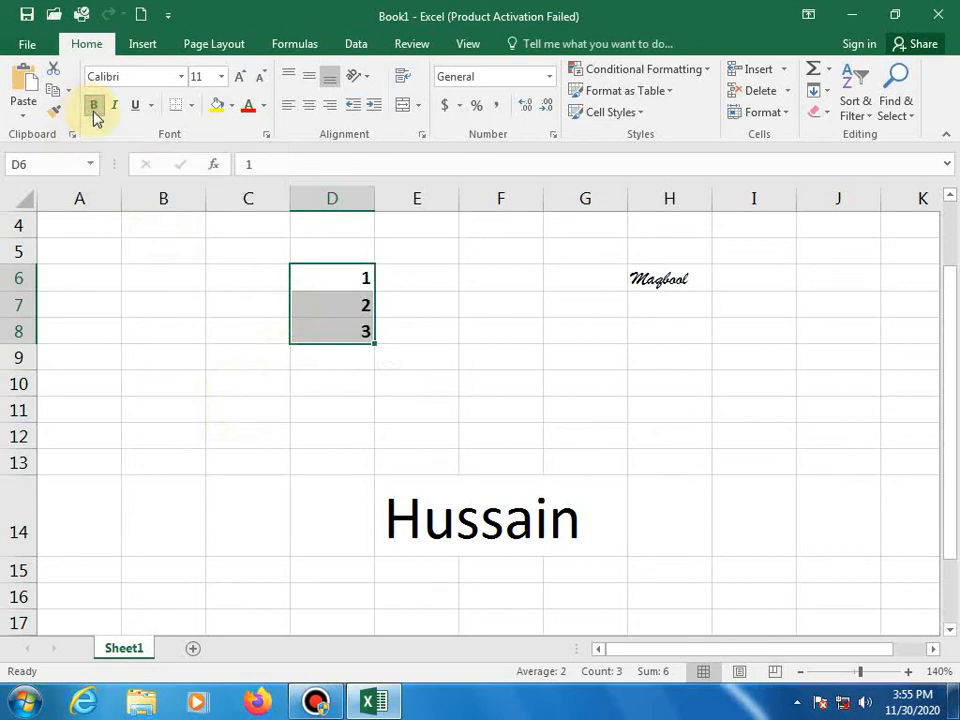
click(150, 398)
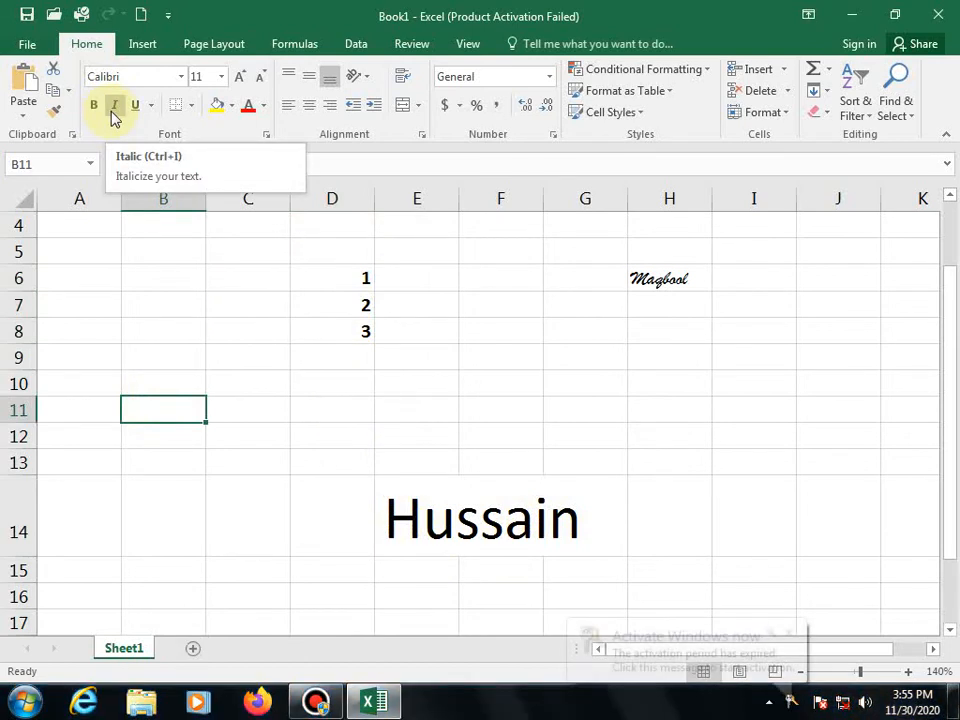
- Italicize the surname across E14:G14, toggling italic off and back on
click(404, 533)
drag(600, 538, 413, 537)
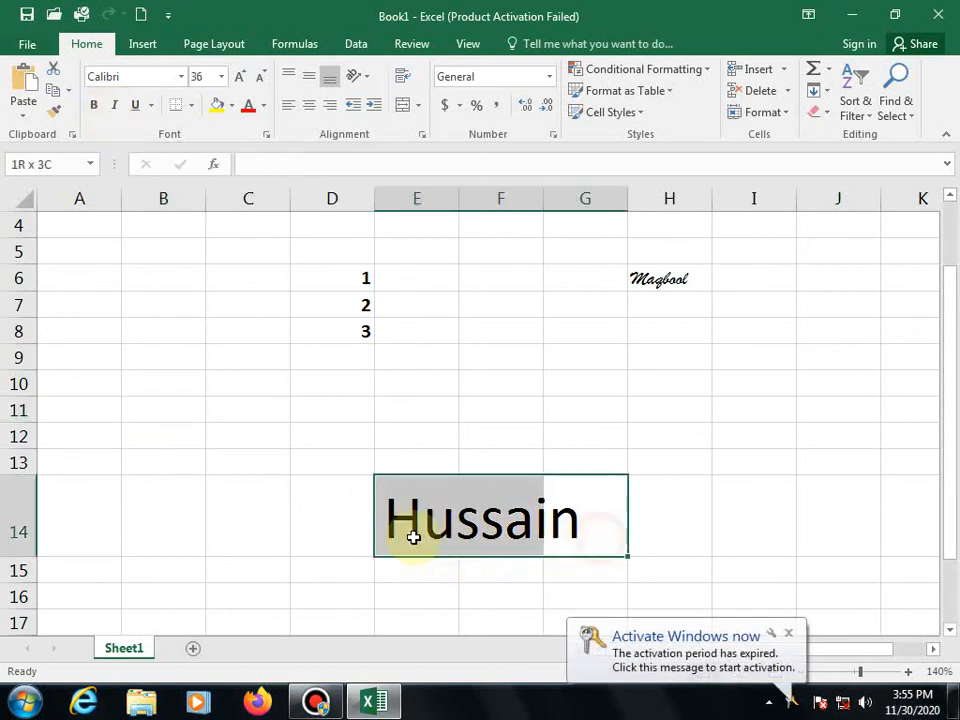
click(115, 106)
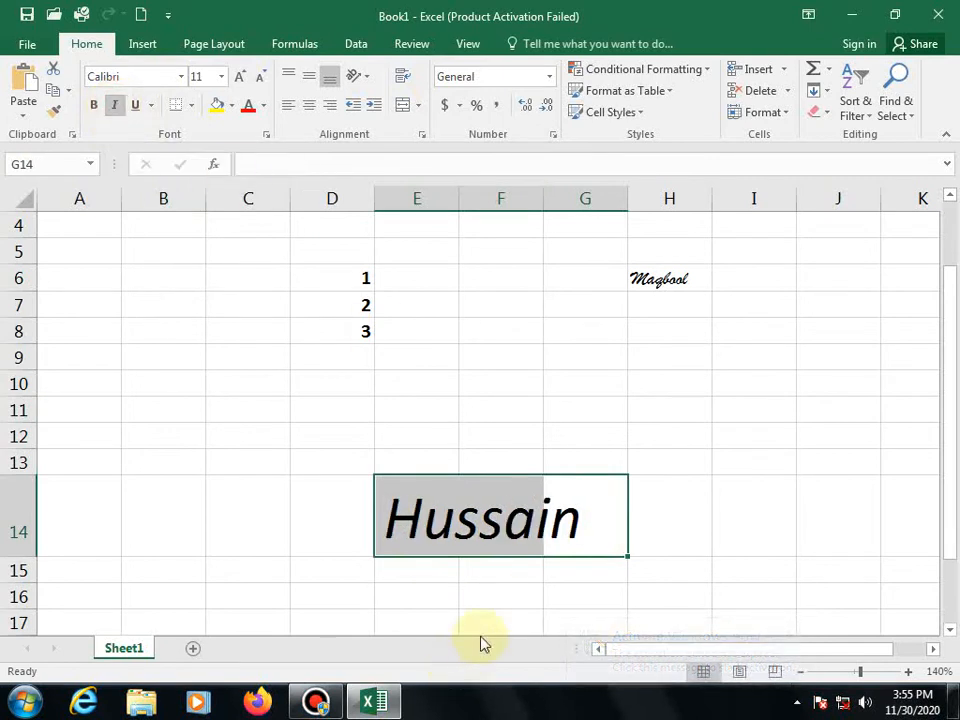
click(115, 106)
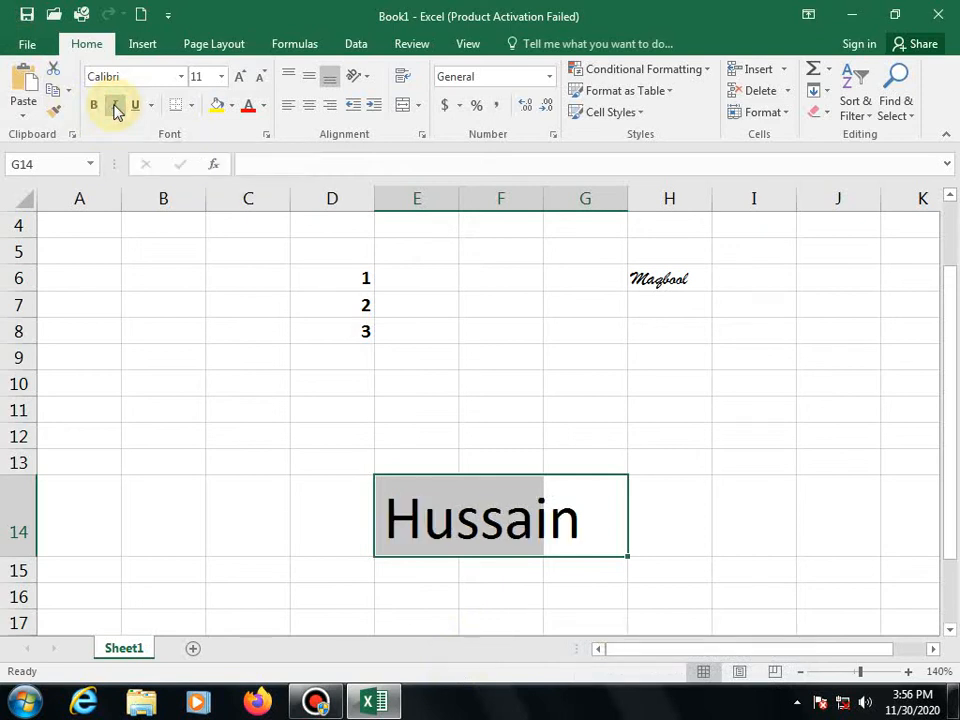
click(116, 108)
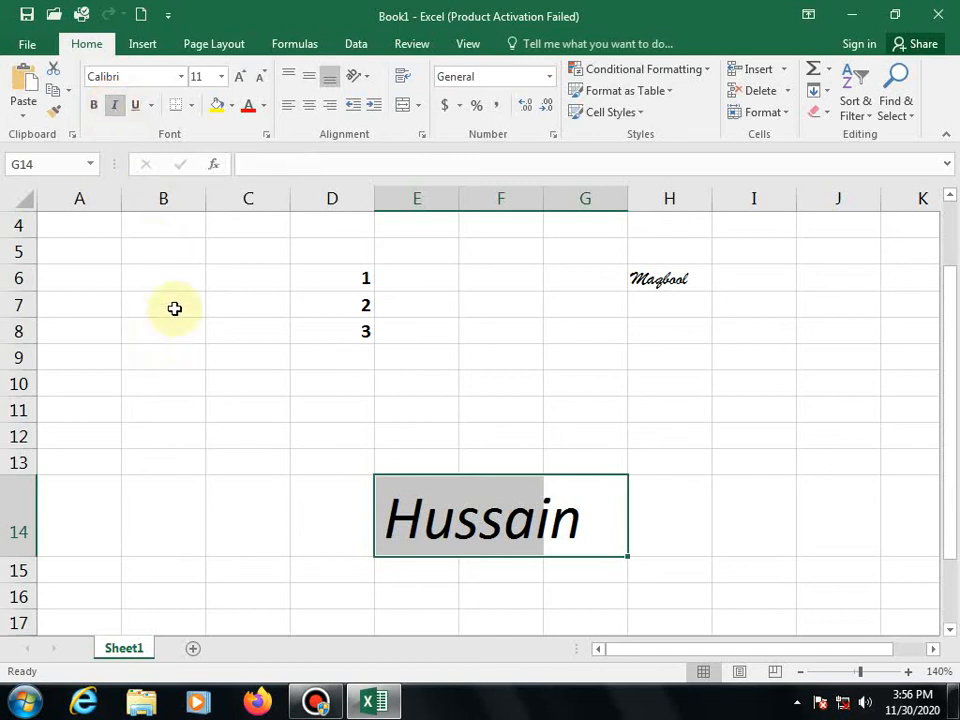
click(532, 428)
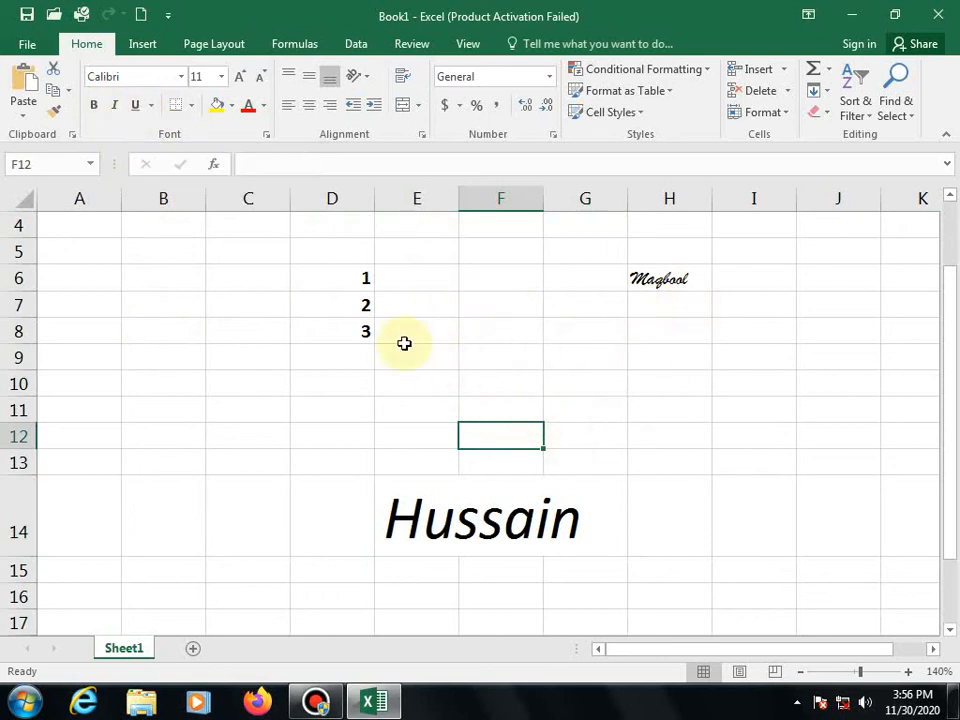
- Underline the surname in row 14, toggling the underline off and on again
drag(396, 523, 591, 536)
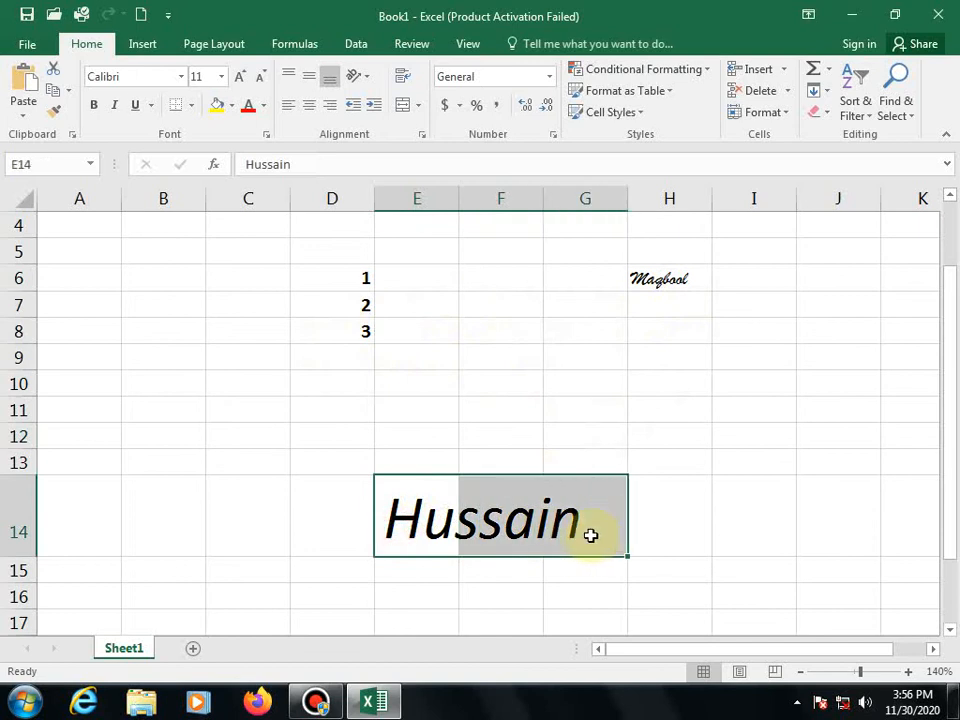
click(136, 106)
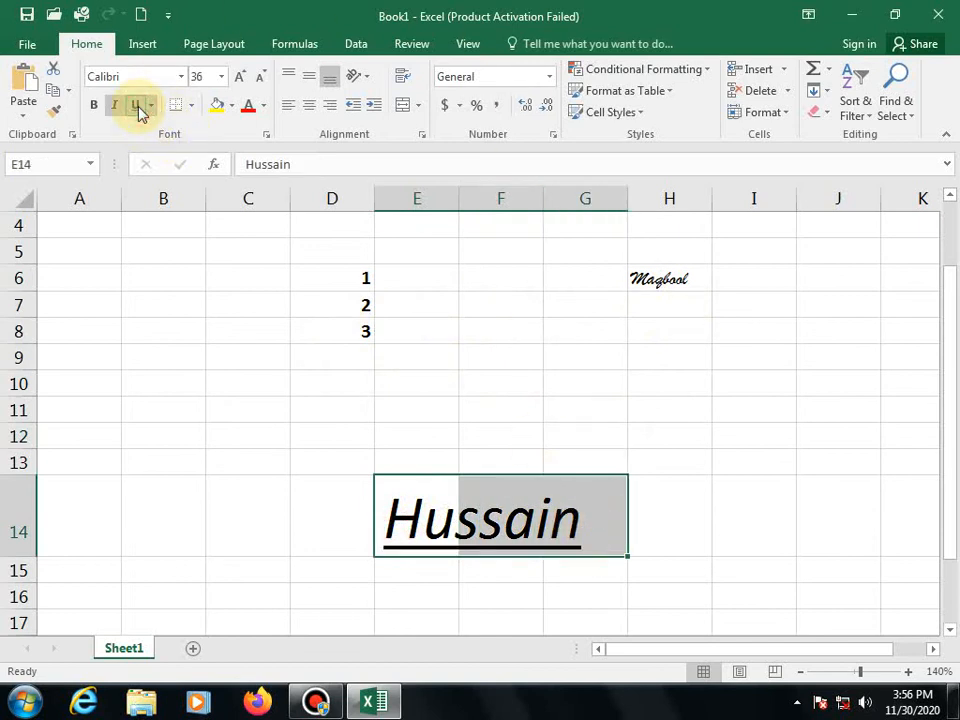
click(138, 107)
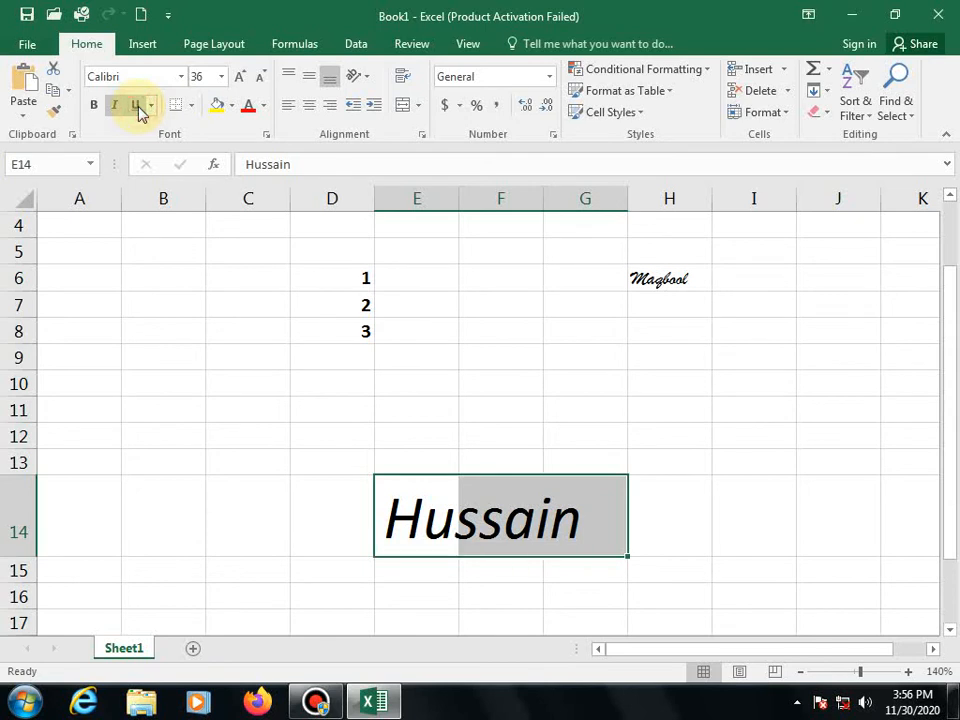
click(137, 106)
click(145, 457)
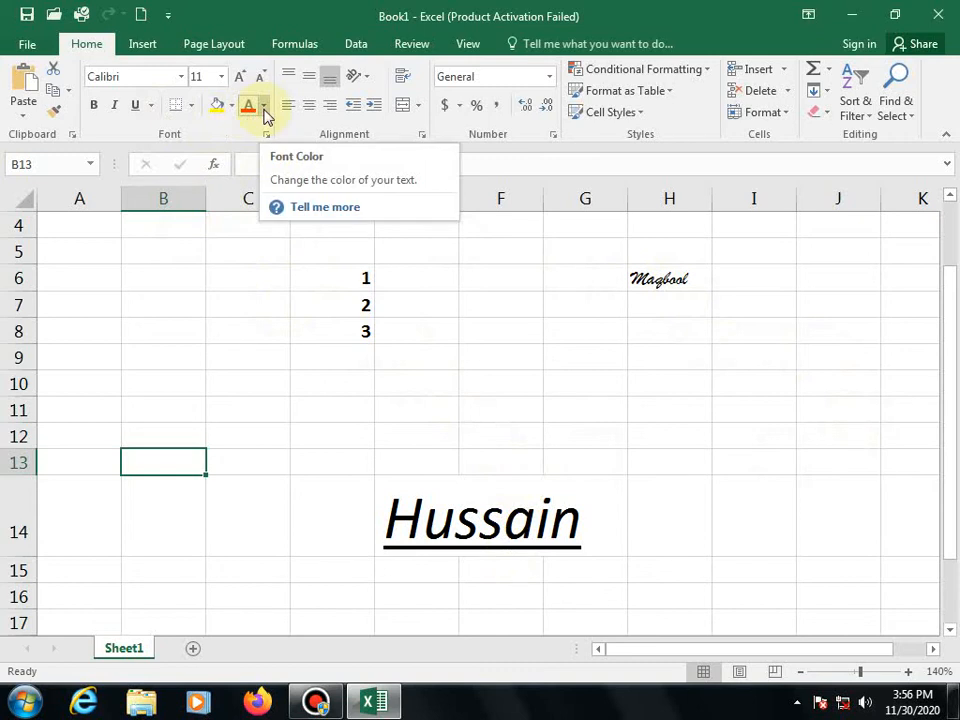
- Colour the H6 name purple after briefly trying dark red
click(688, 279)
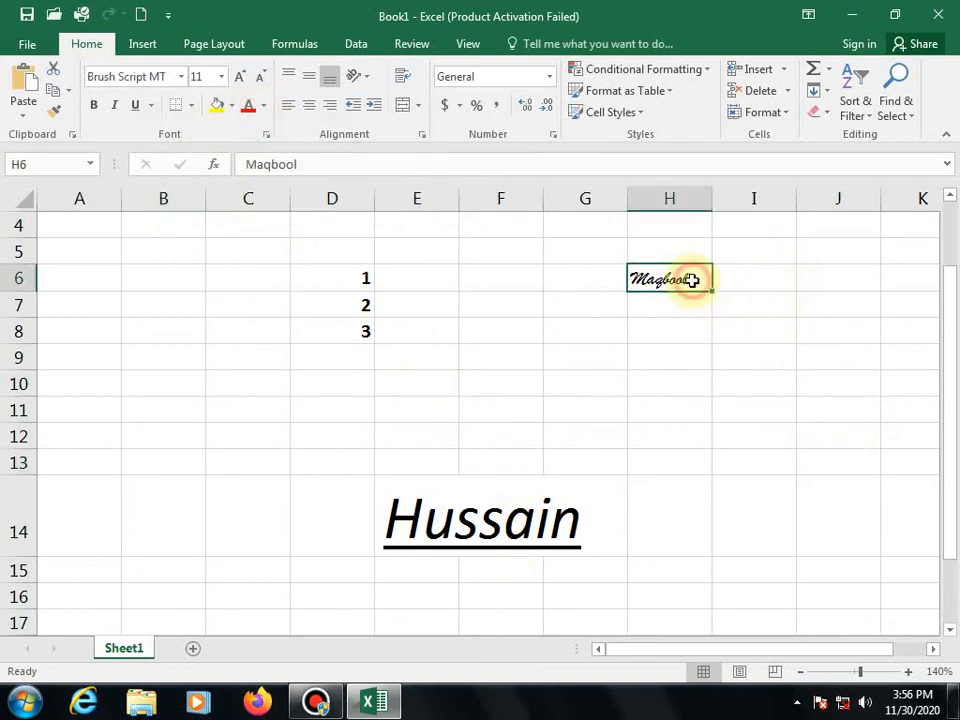
click(263, 108)
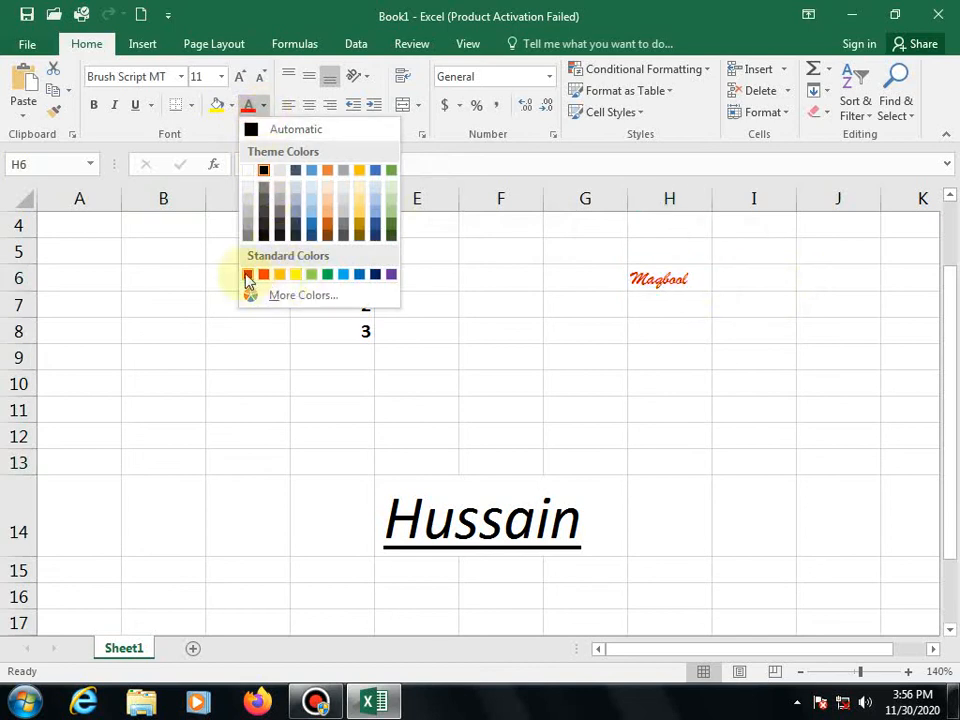
click(248, 276)
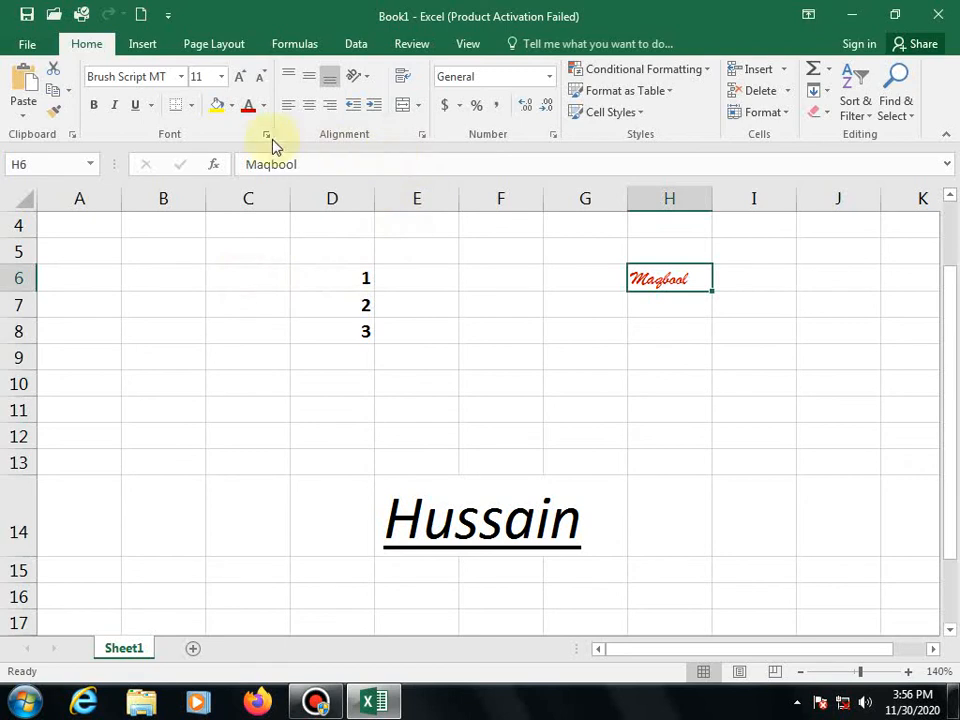
click(271, 108)
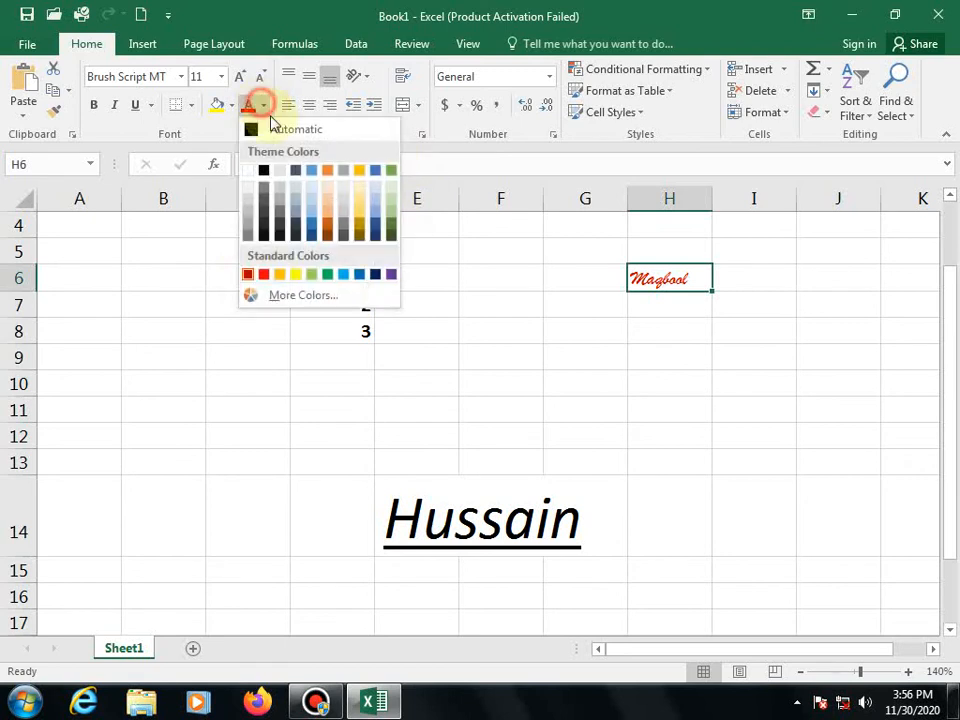
click(388, 274)
click(591, 401)
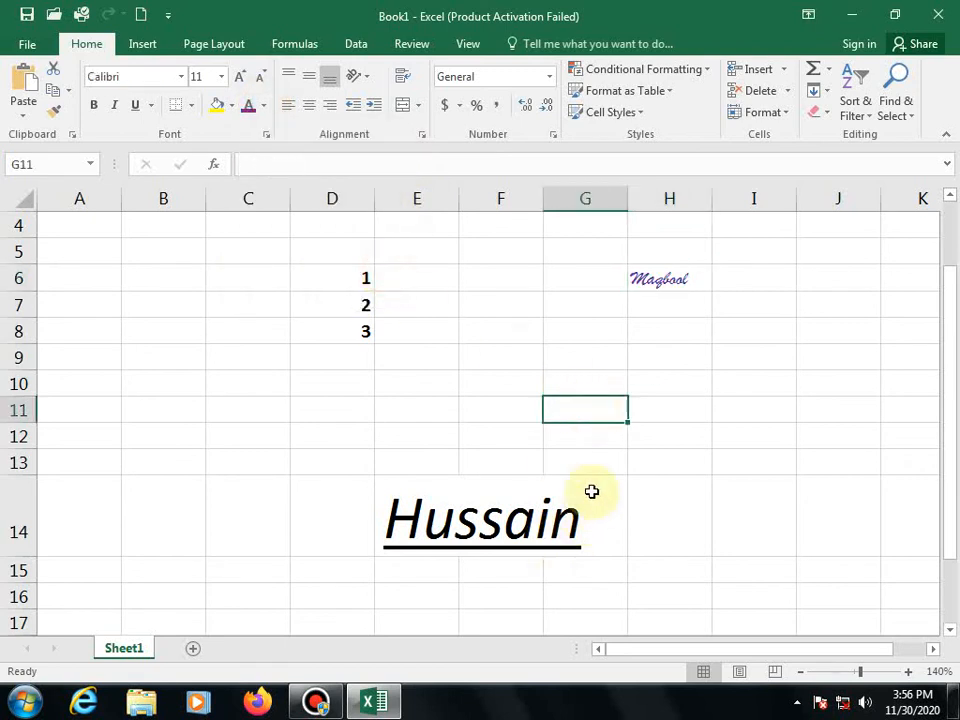
click(486, 540)
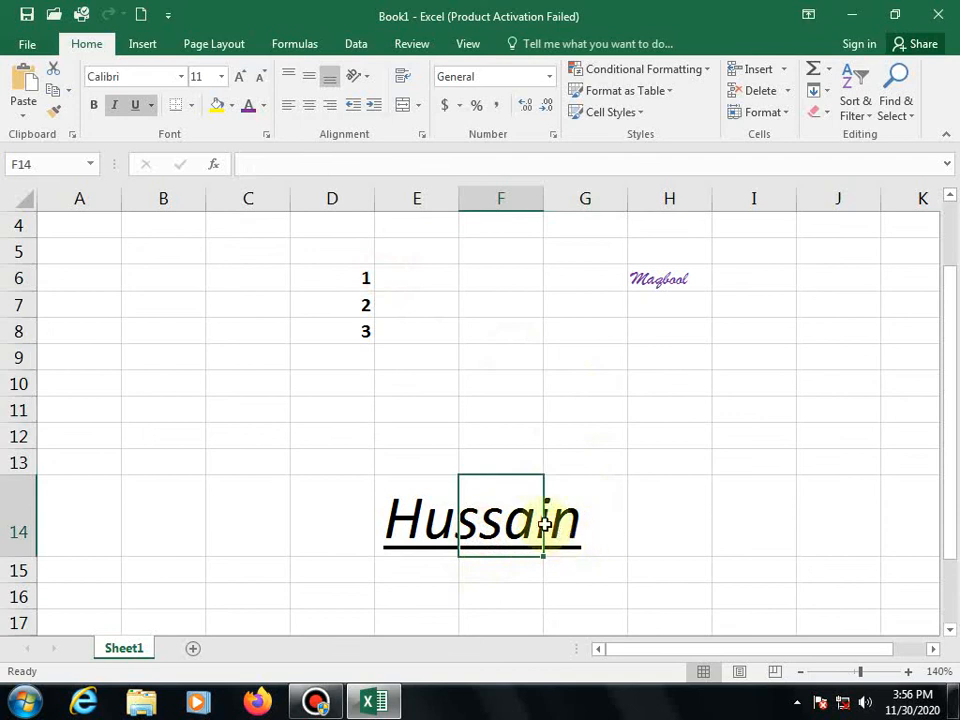
- Make the 2 in D7 red after briefly applying purple
click(358, 308)
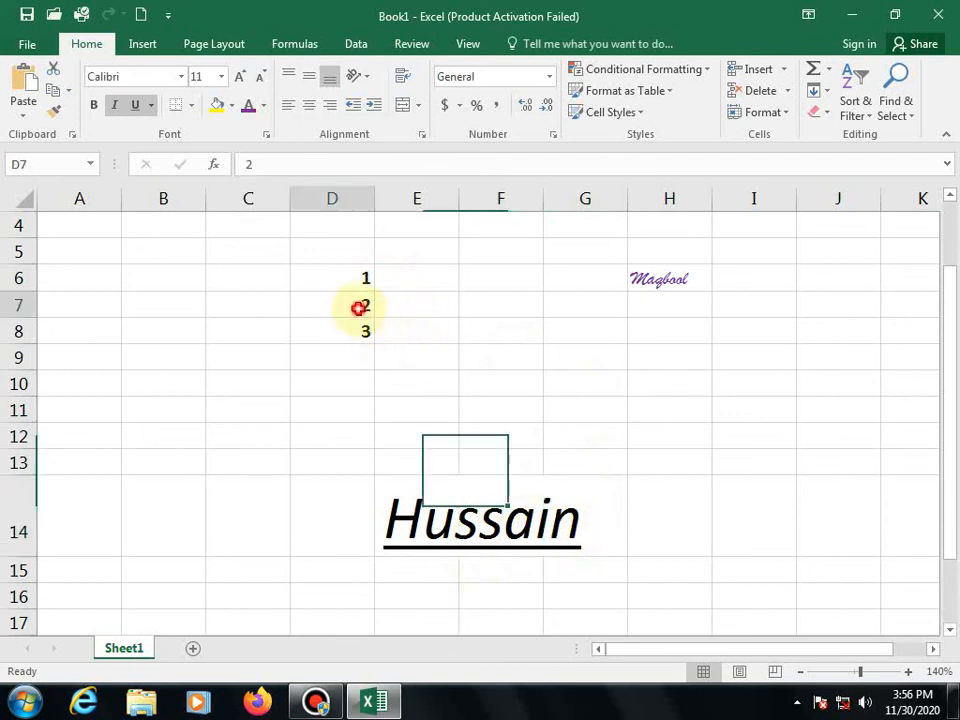
click(248, 104)
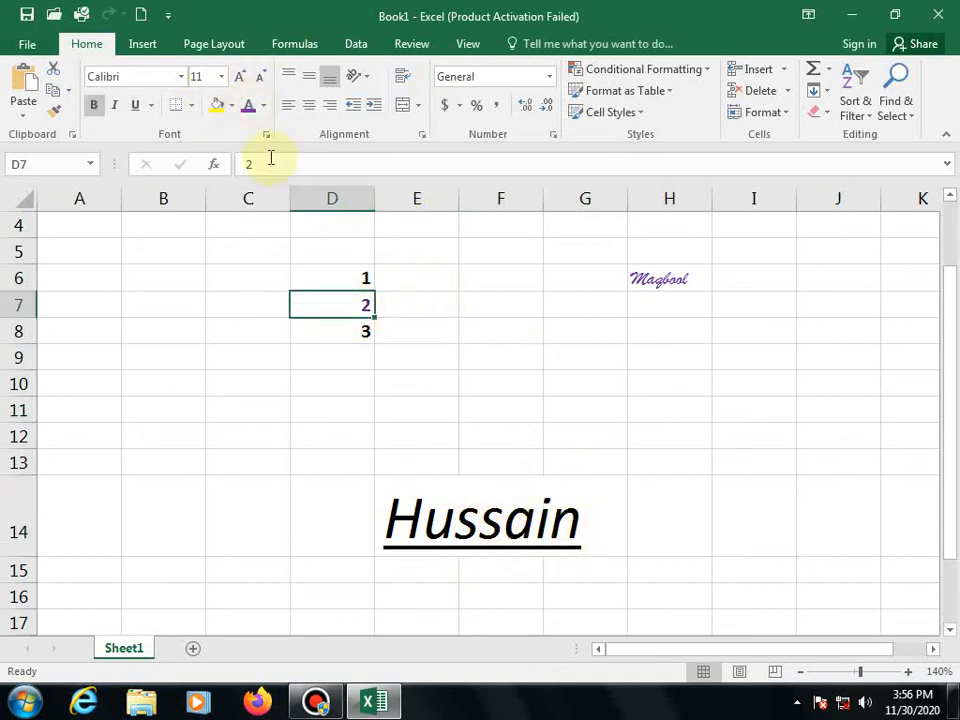
click(250, 106)
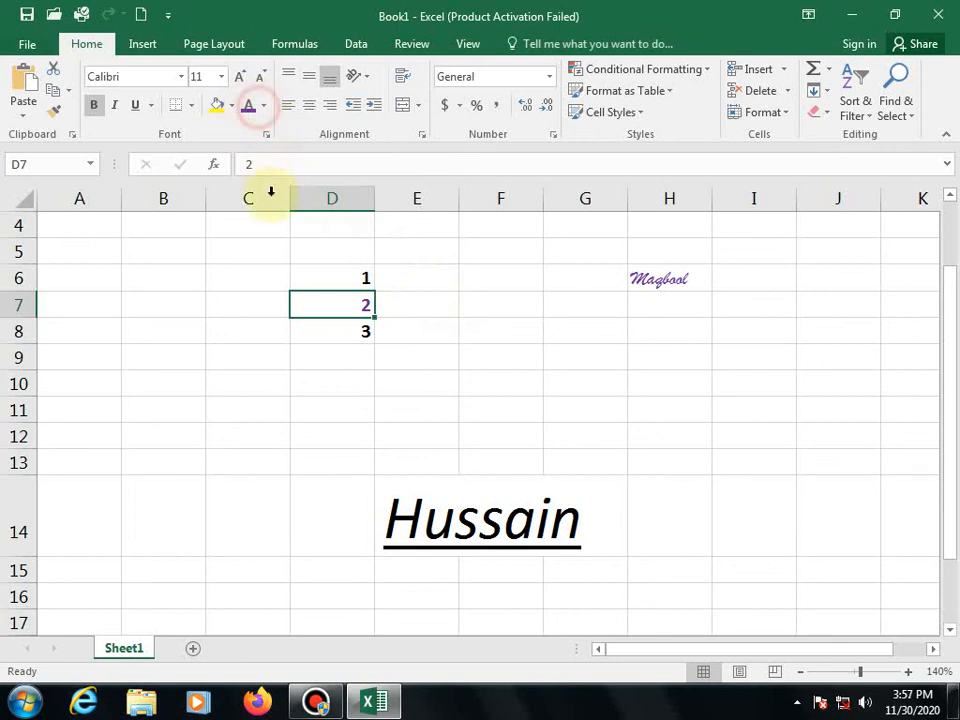
click(263, 105)
click(249, 274)
click(536, 333)
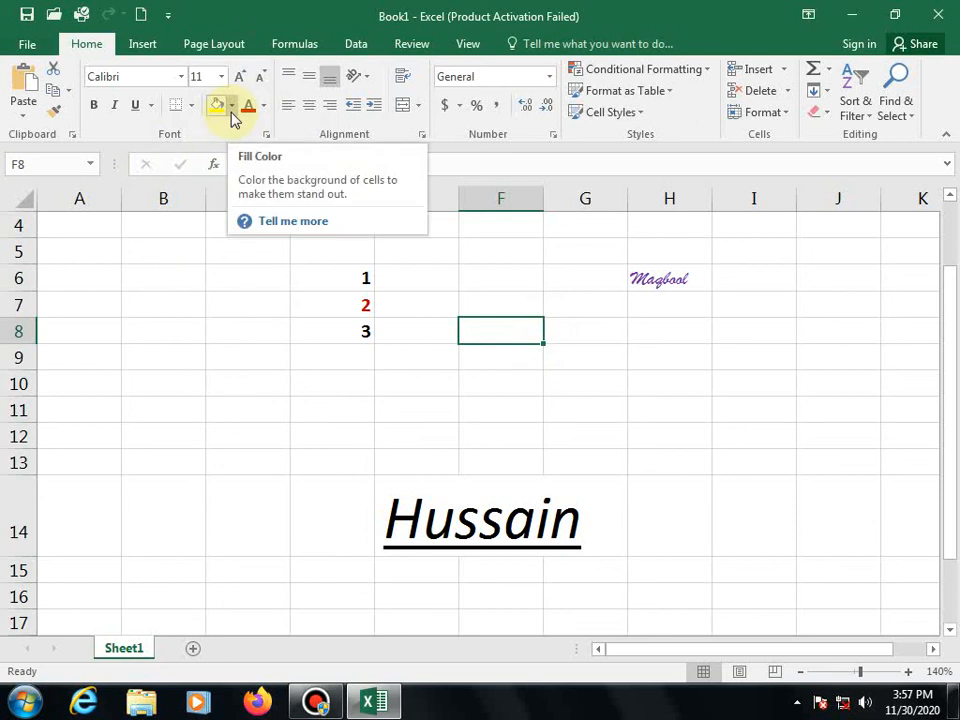
- Fill cell D8 light grey instead of yellow
click(343, 330)
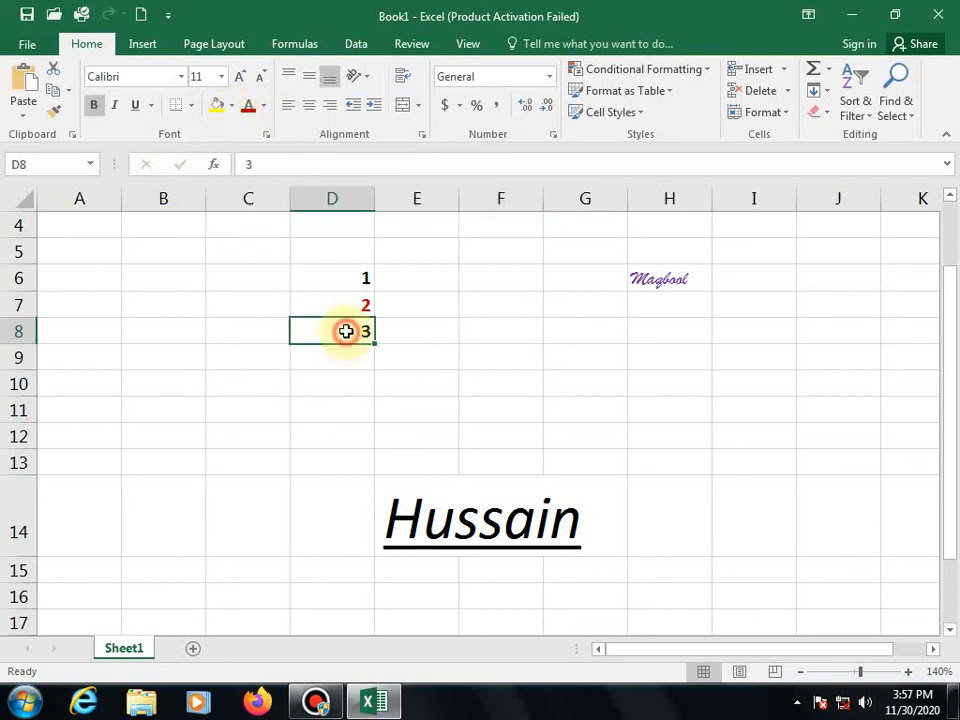
click(217, 106)
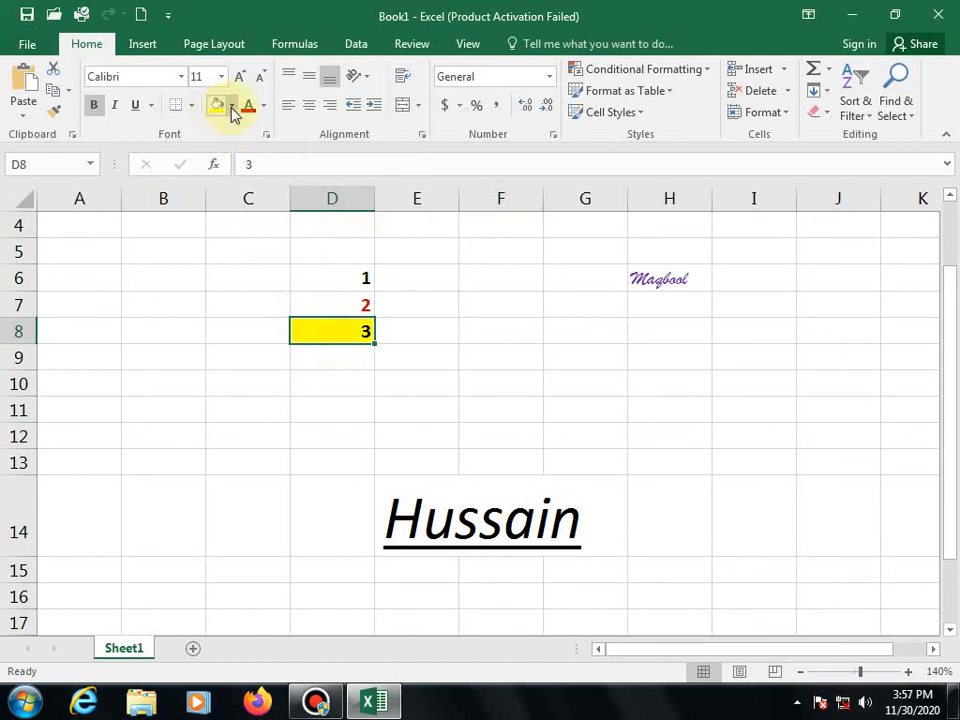
click(231, 106)
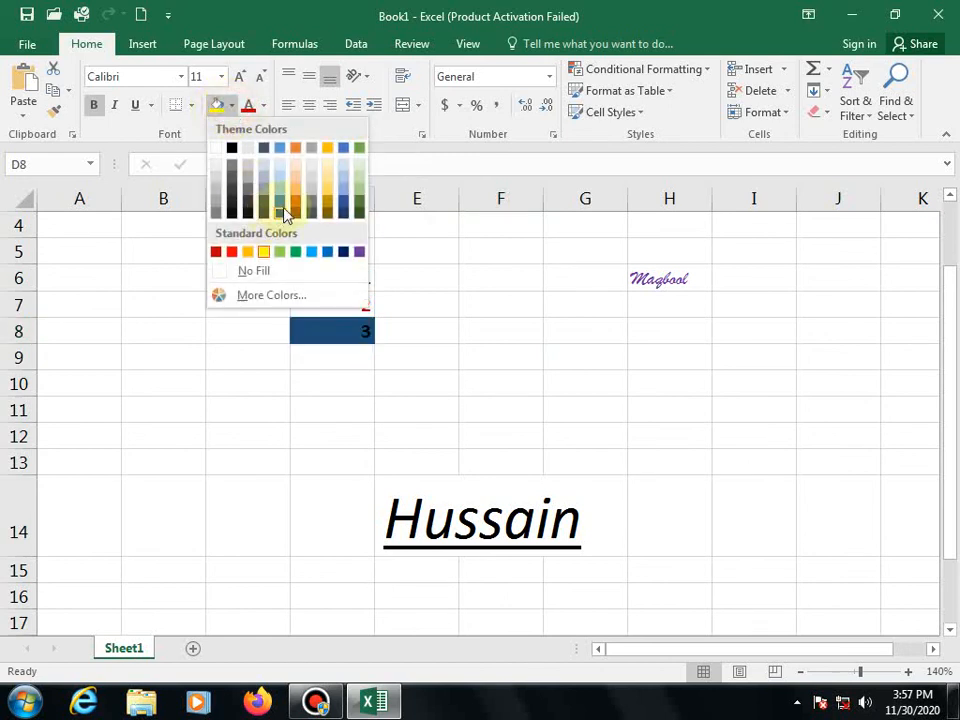
click(307, 173)
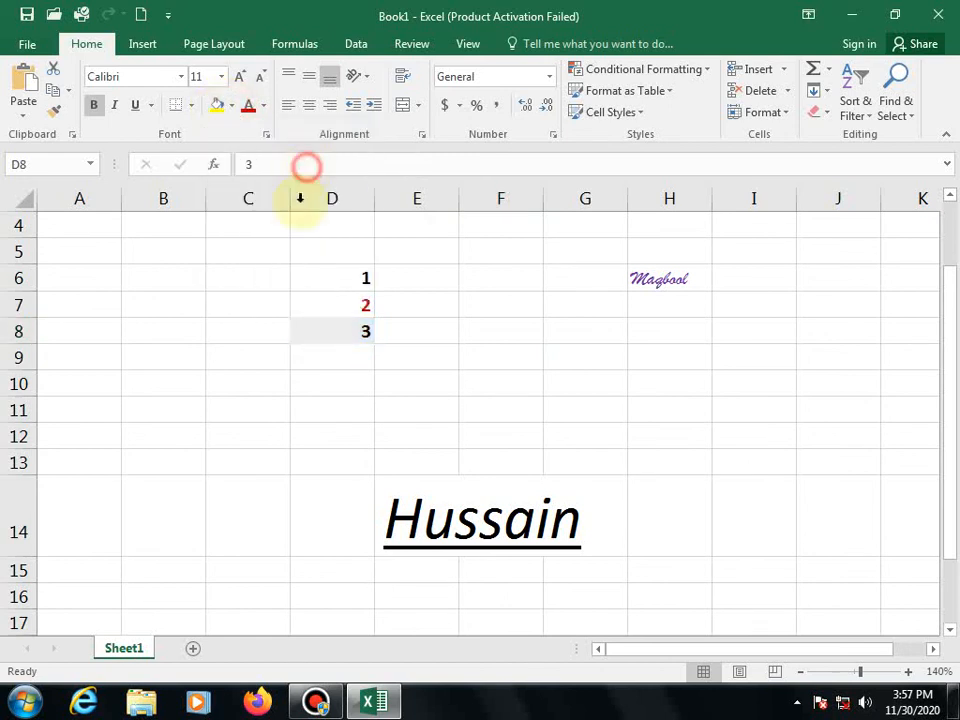
click(468, 530)
drag(604, 536, 407, 551)
- Make the surname red and give E14:G14 a blue fill
click(263, 105)
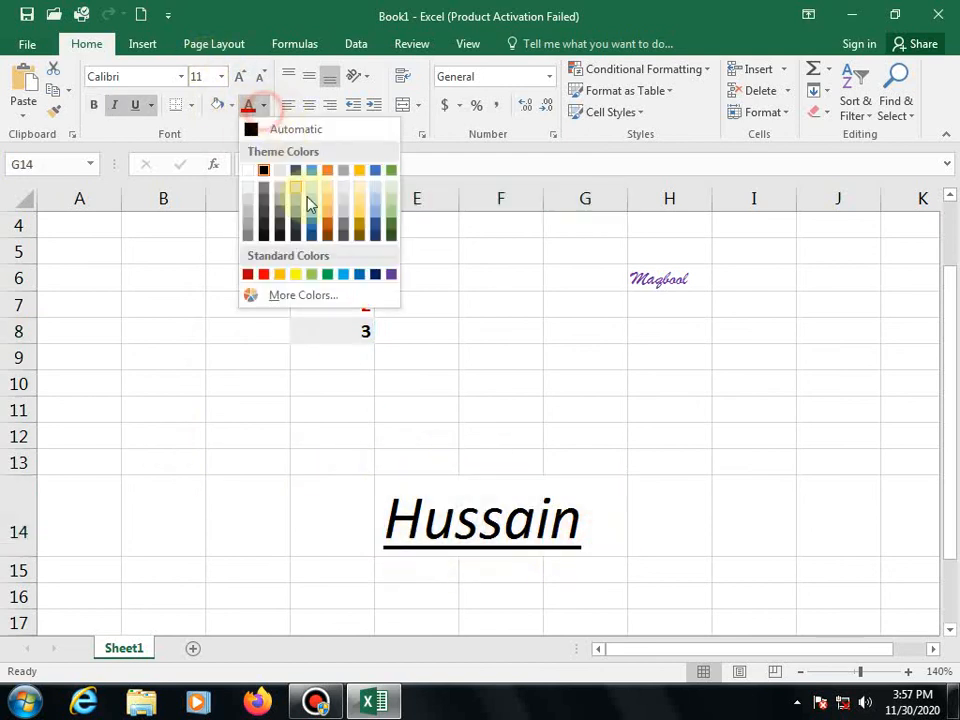
click(264, 275)
click(536, 412)
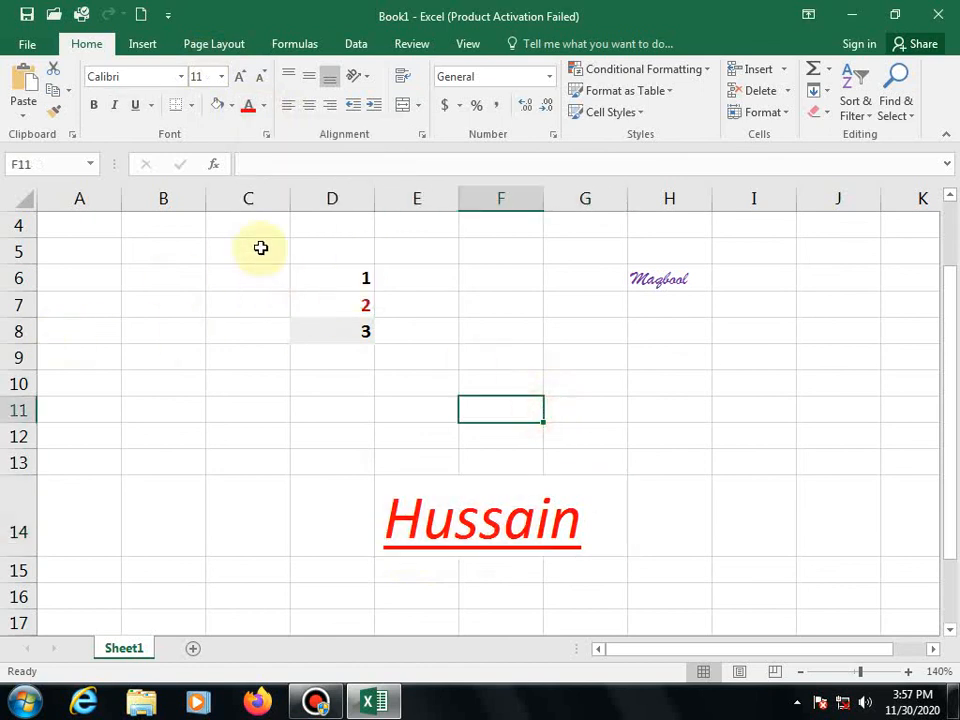
click(231, 105)
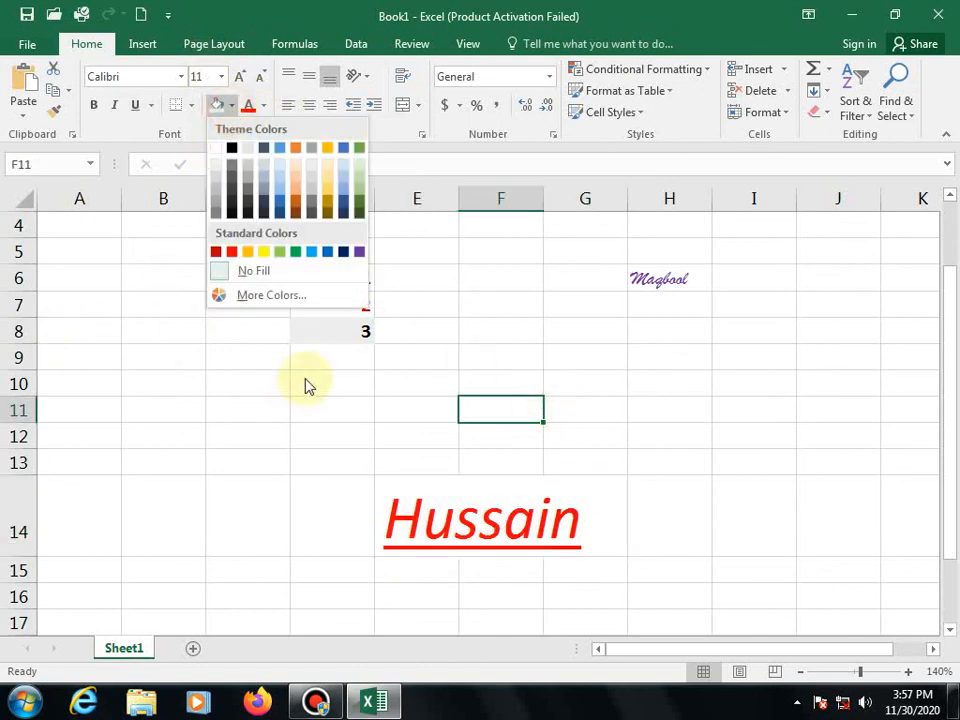
click(401, 519)
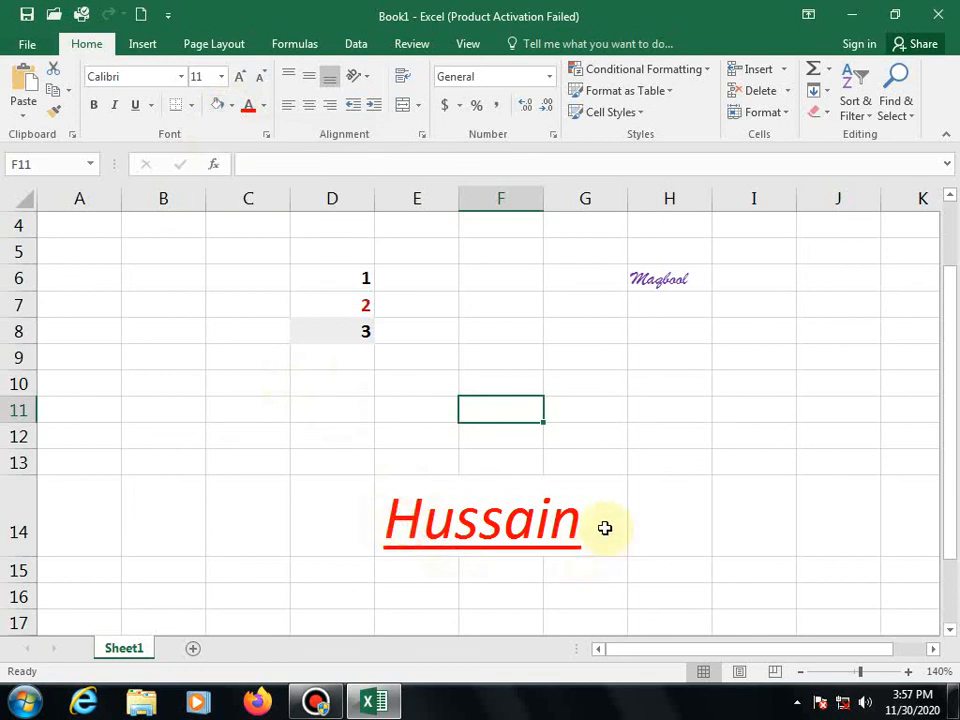
drag(604, 527, 413, 530)
key(ctrl+u)
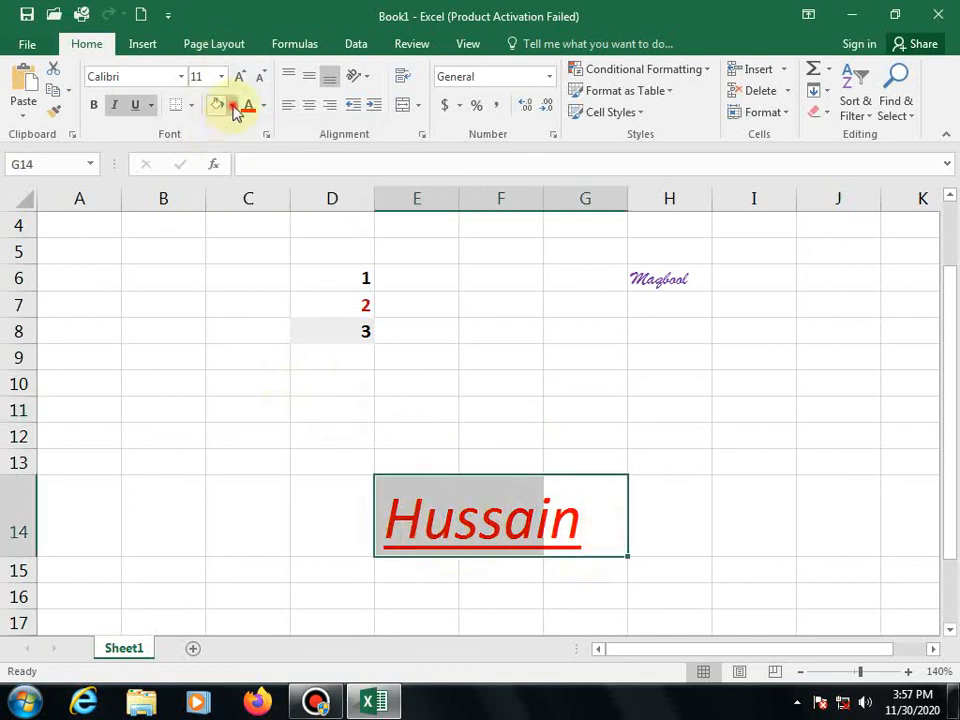
click(233, 106)
click(281, 200)
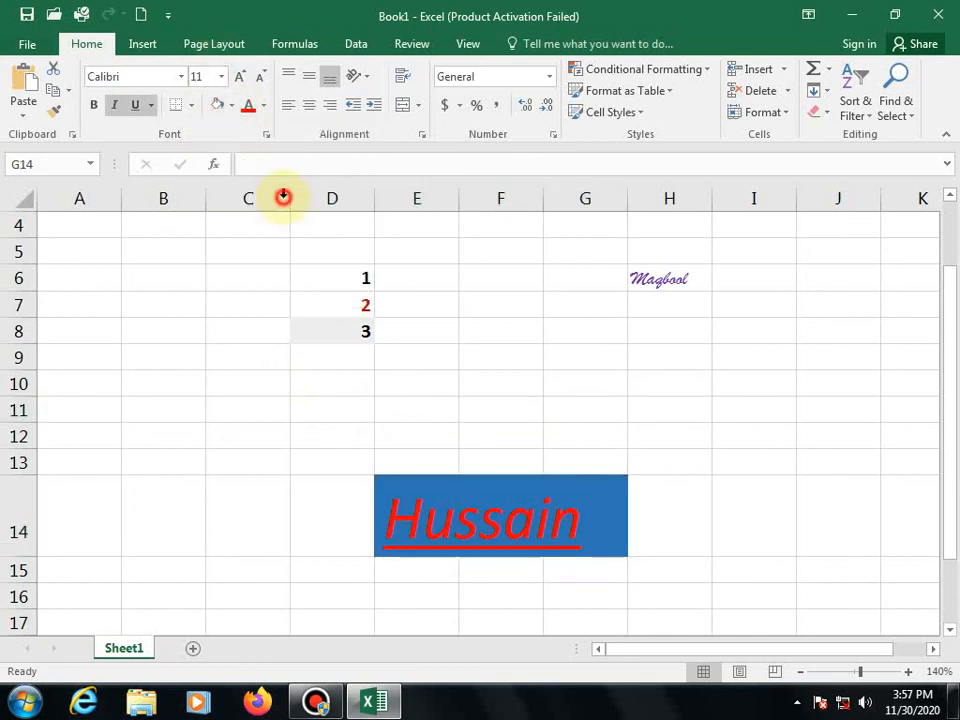
click(553, 388)
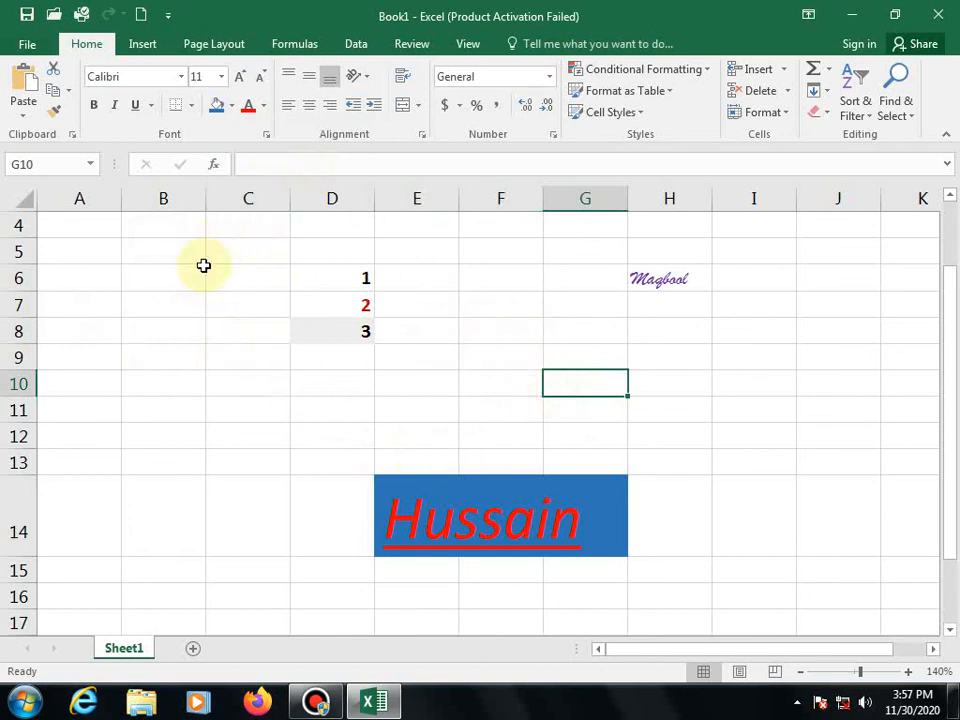
- Minimize Excel and play the closing slide image from New folder (2) as a full-screen slideshow
click(855, 14)
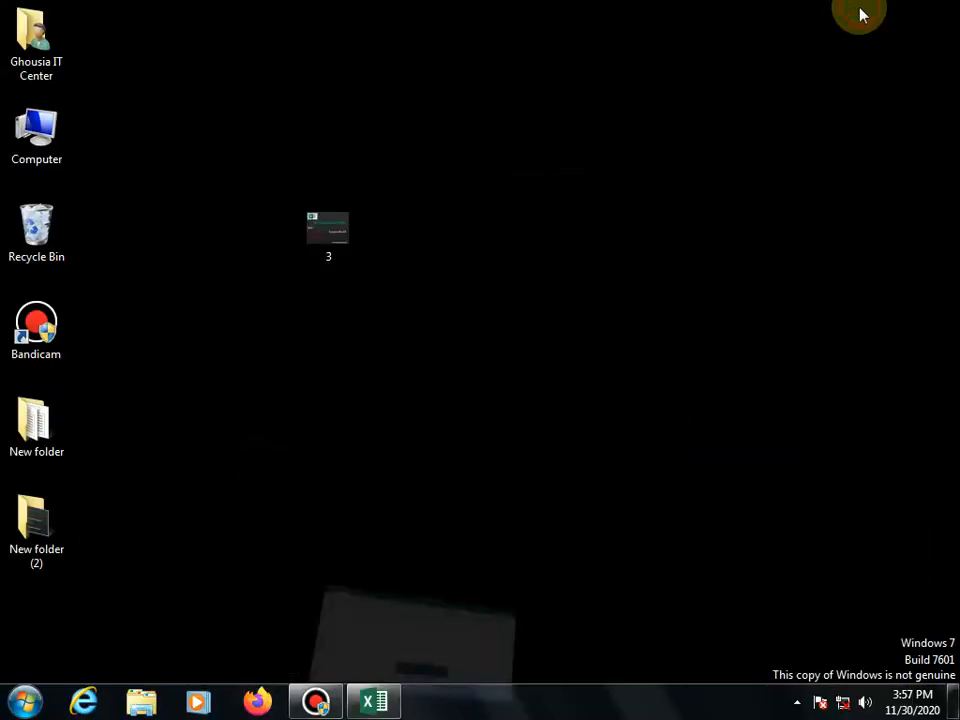
double_click(40, 520)
double_click(294, 221)
click(480, 658)
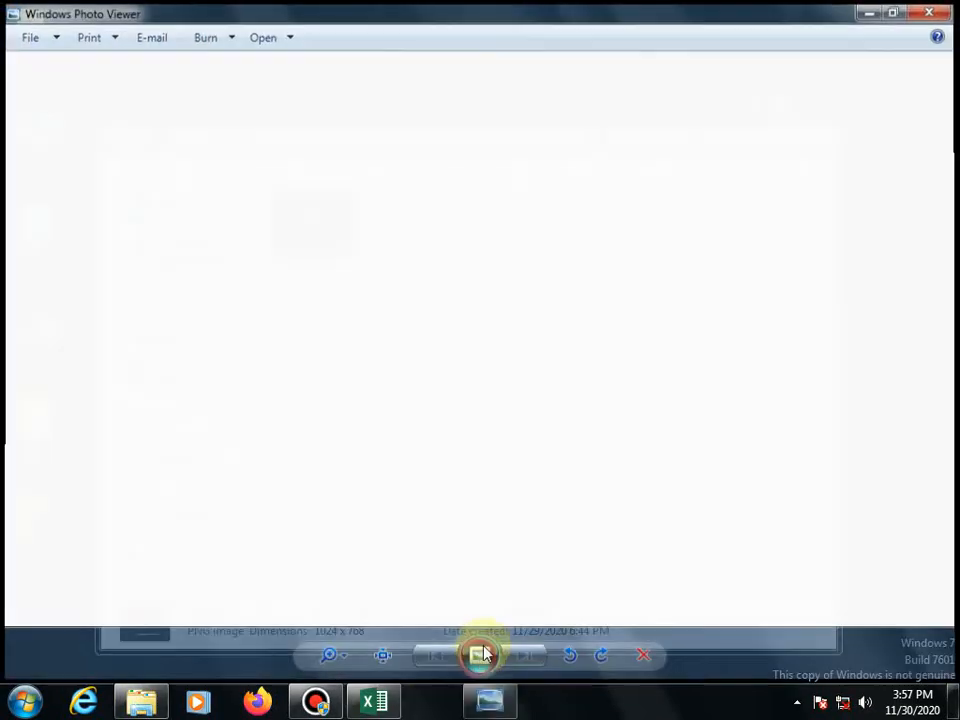